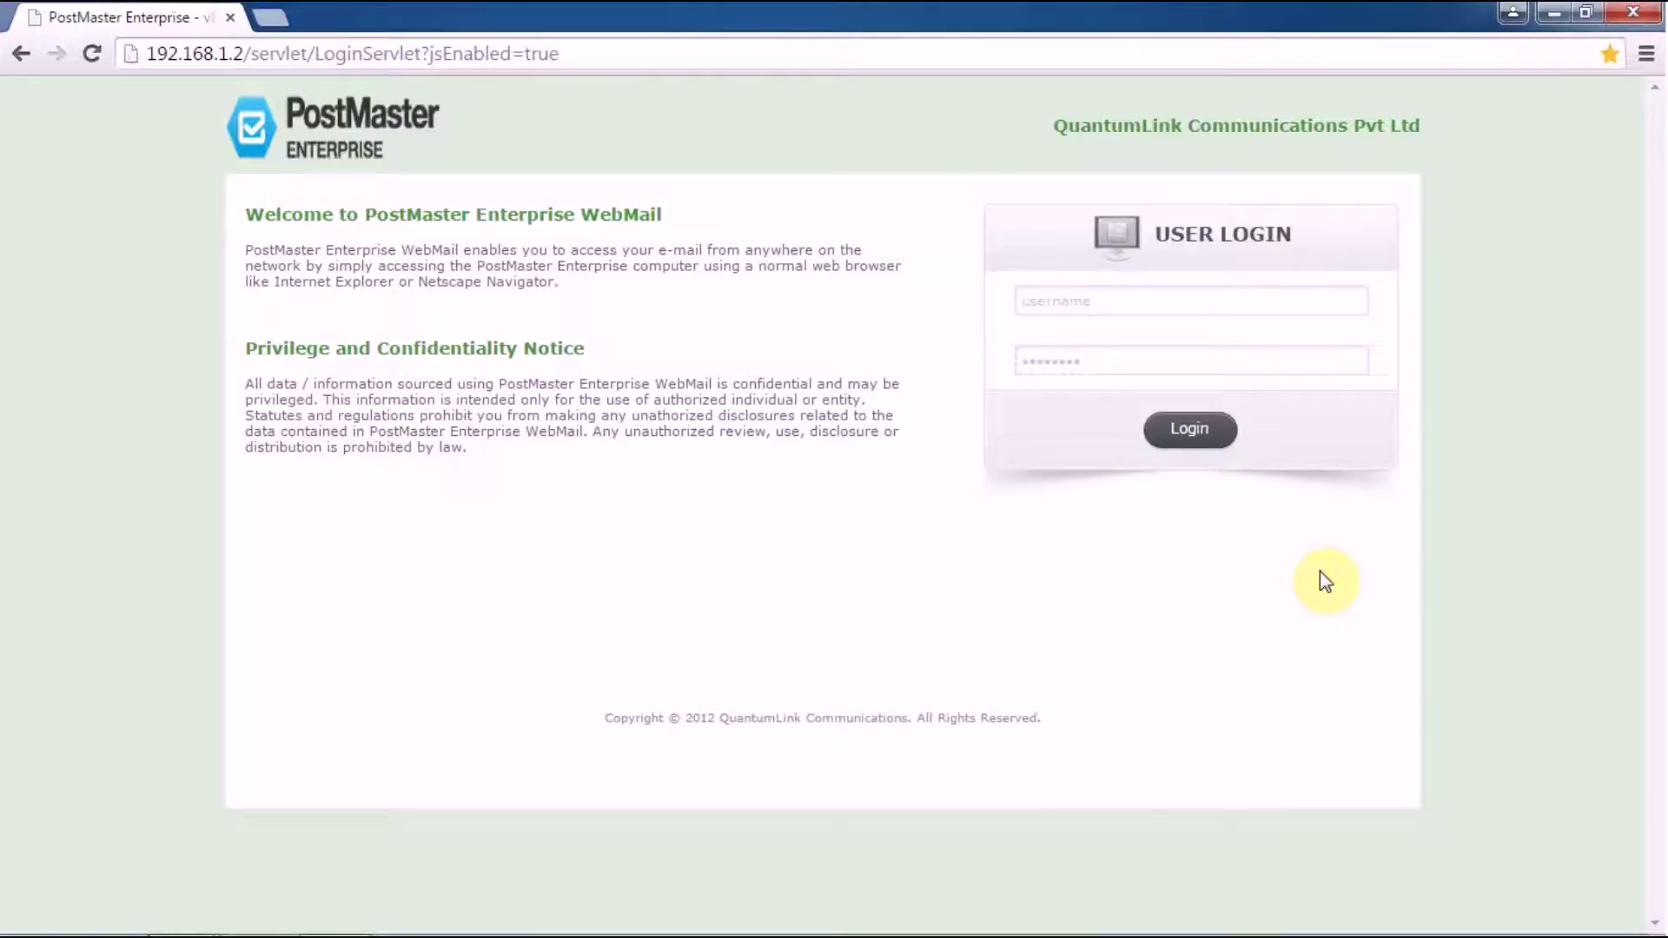
Step: Enter the administrator's username and account password into the WebMail login form
{"action": "left_click", "coordinate": [1147, 297]}
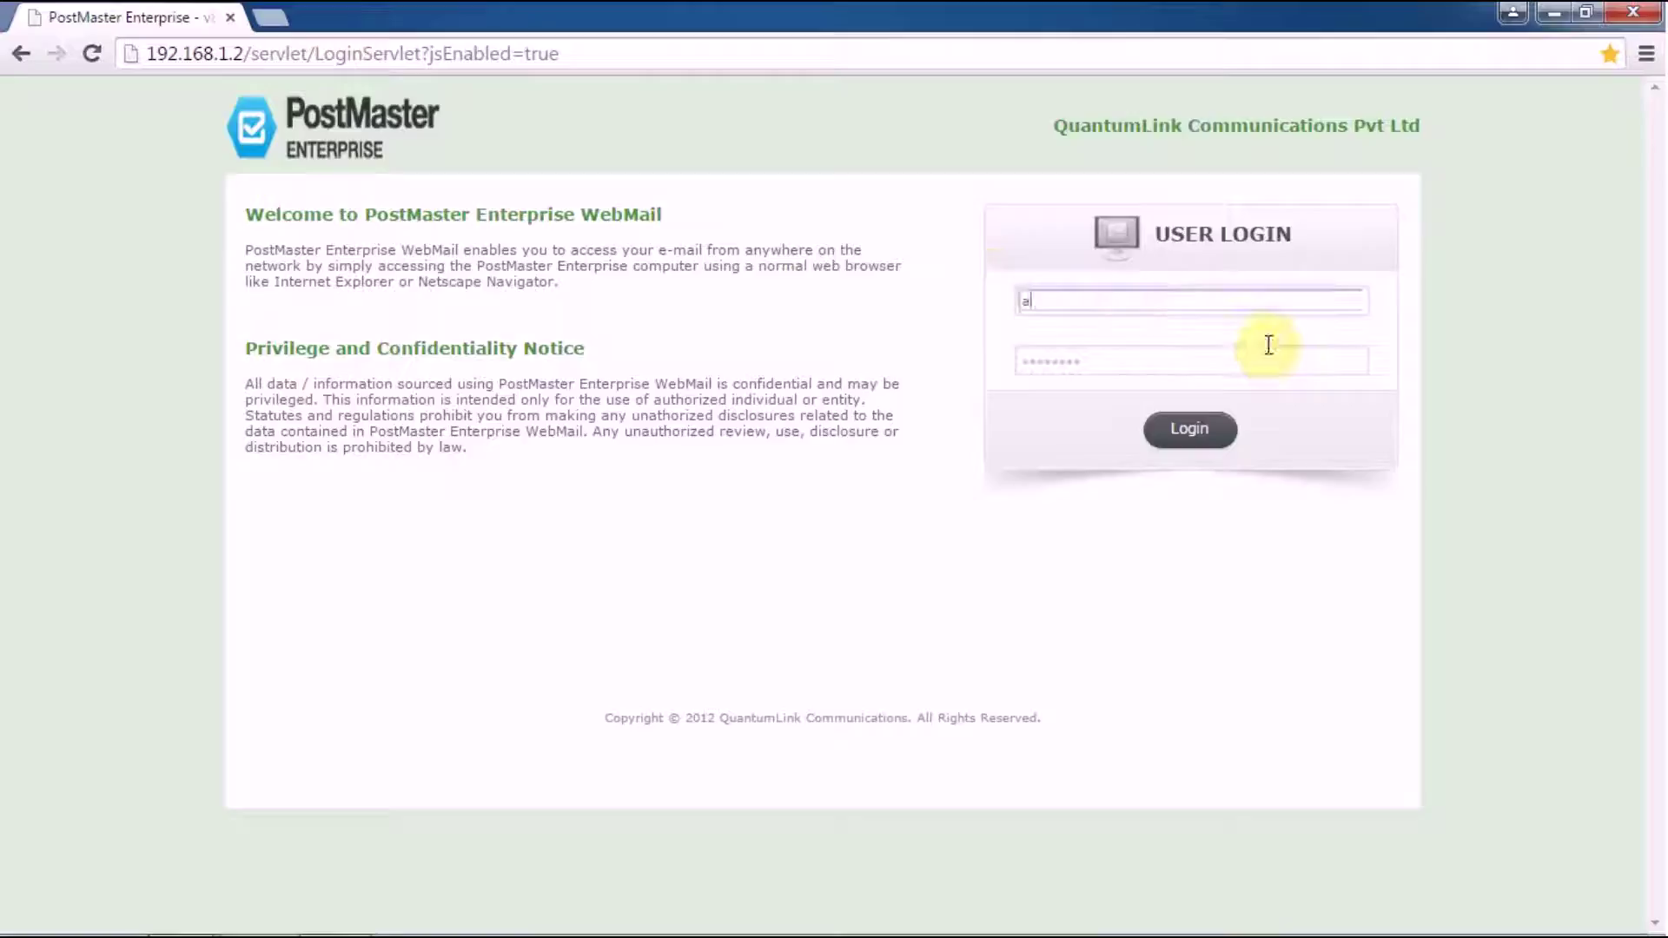
{"action": "key", "text": "Tab"}
{"action": "type", "text": "*****"}
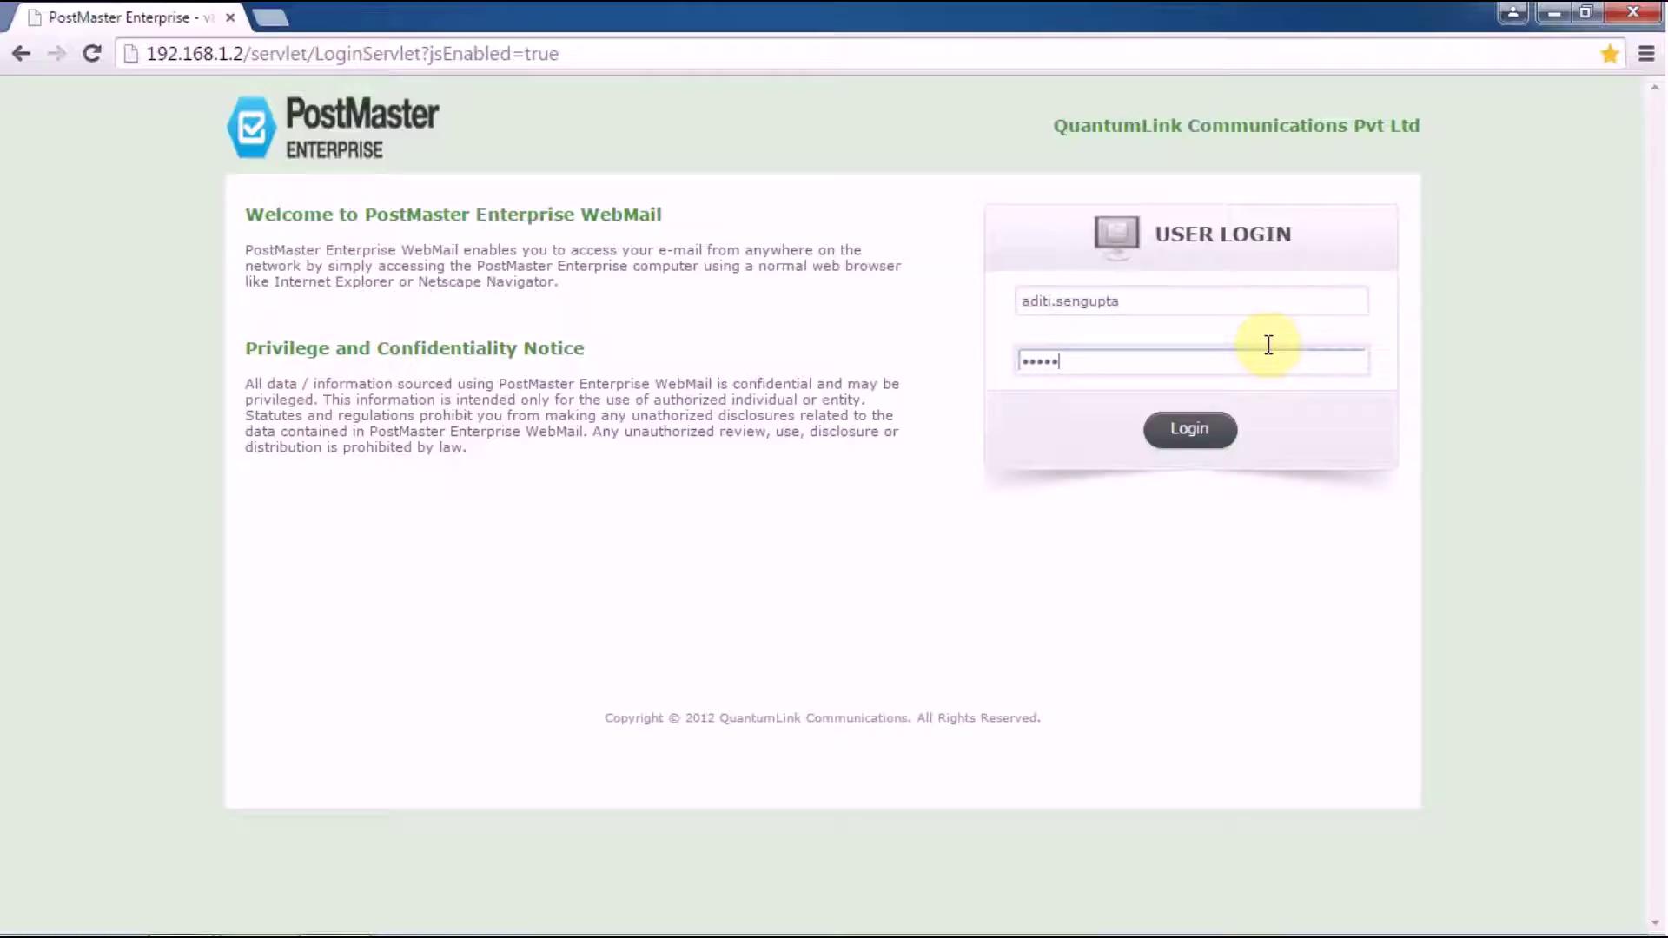
{"action": "type", "text": "****"}
Step: Log in and go to PostMaster > Core Settings > Scheduler > Self Diagnostic
{"action": "left_click", "coordinate": [1183, 432]}
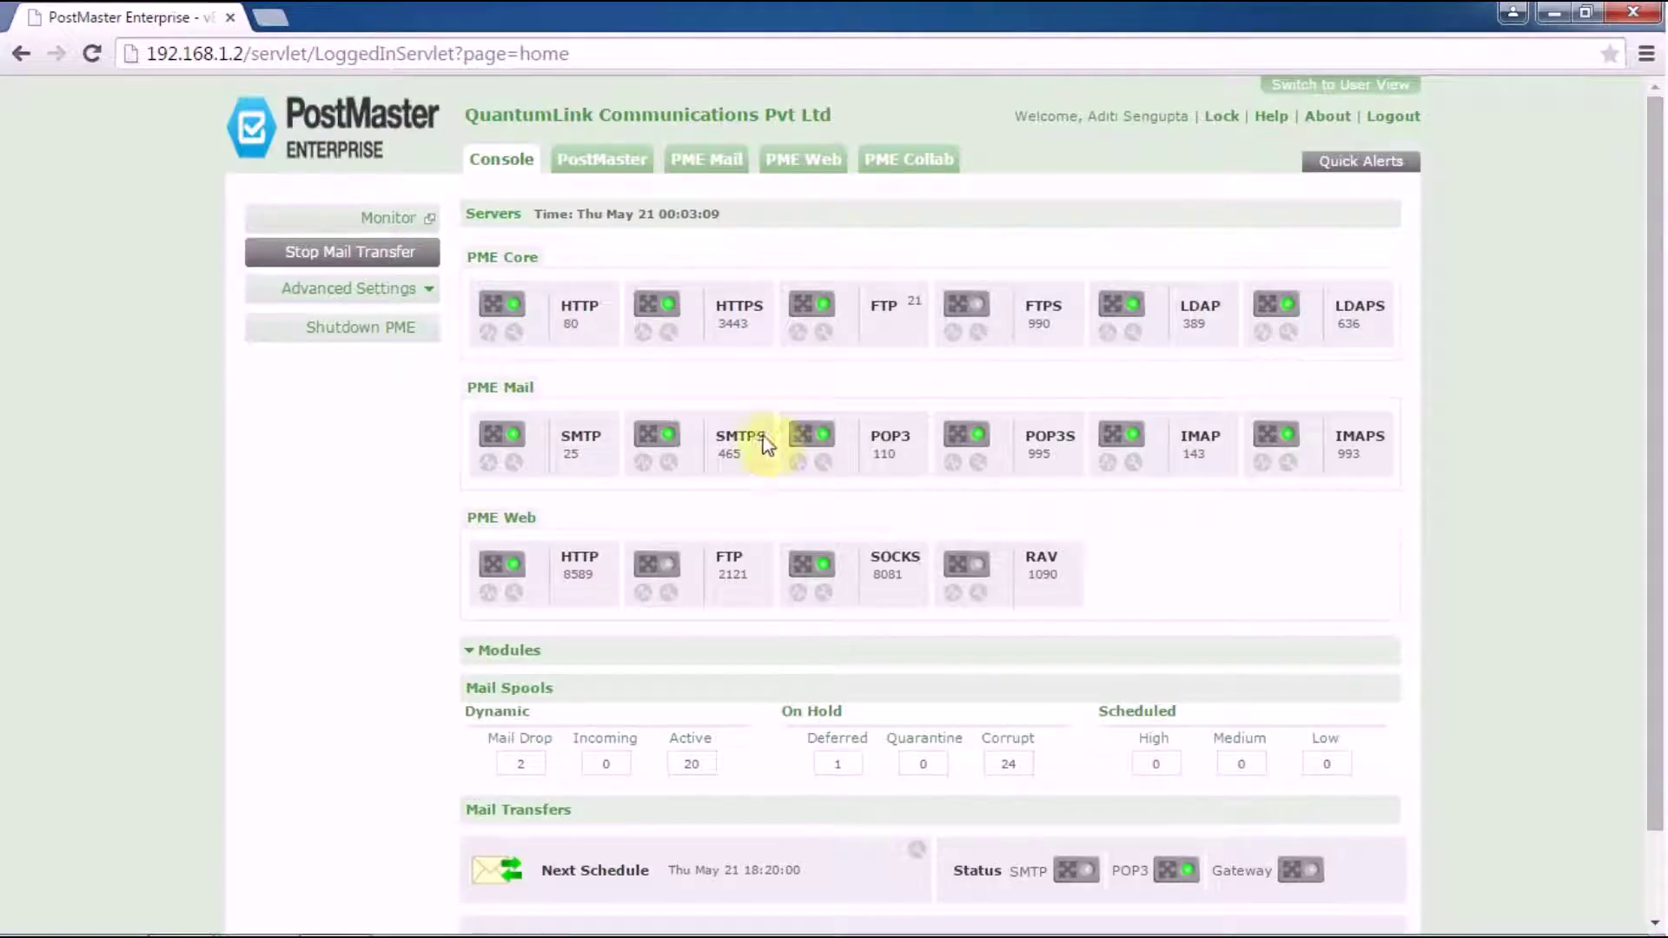
{"action": "left_click", "coordinate": [567, 163]}
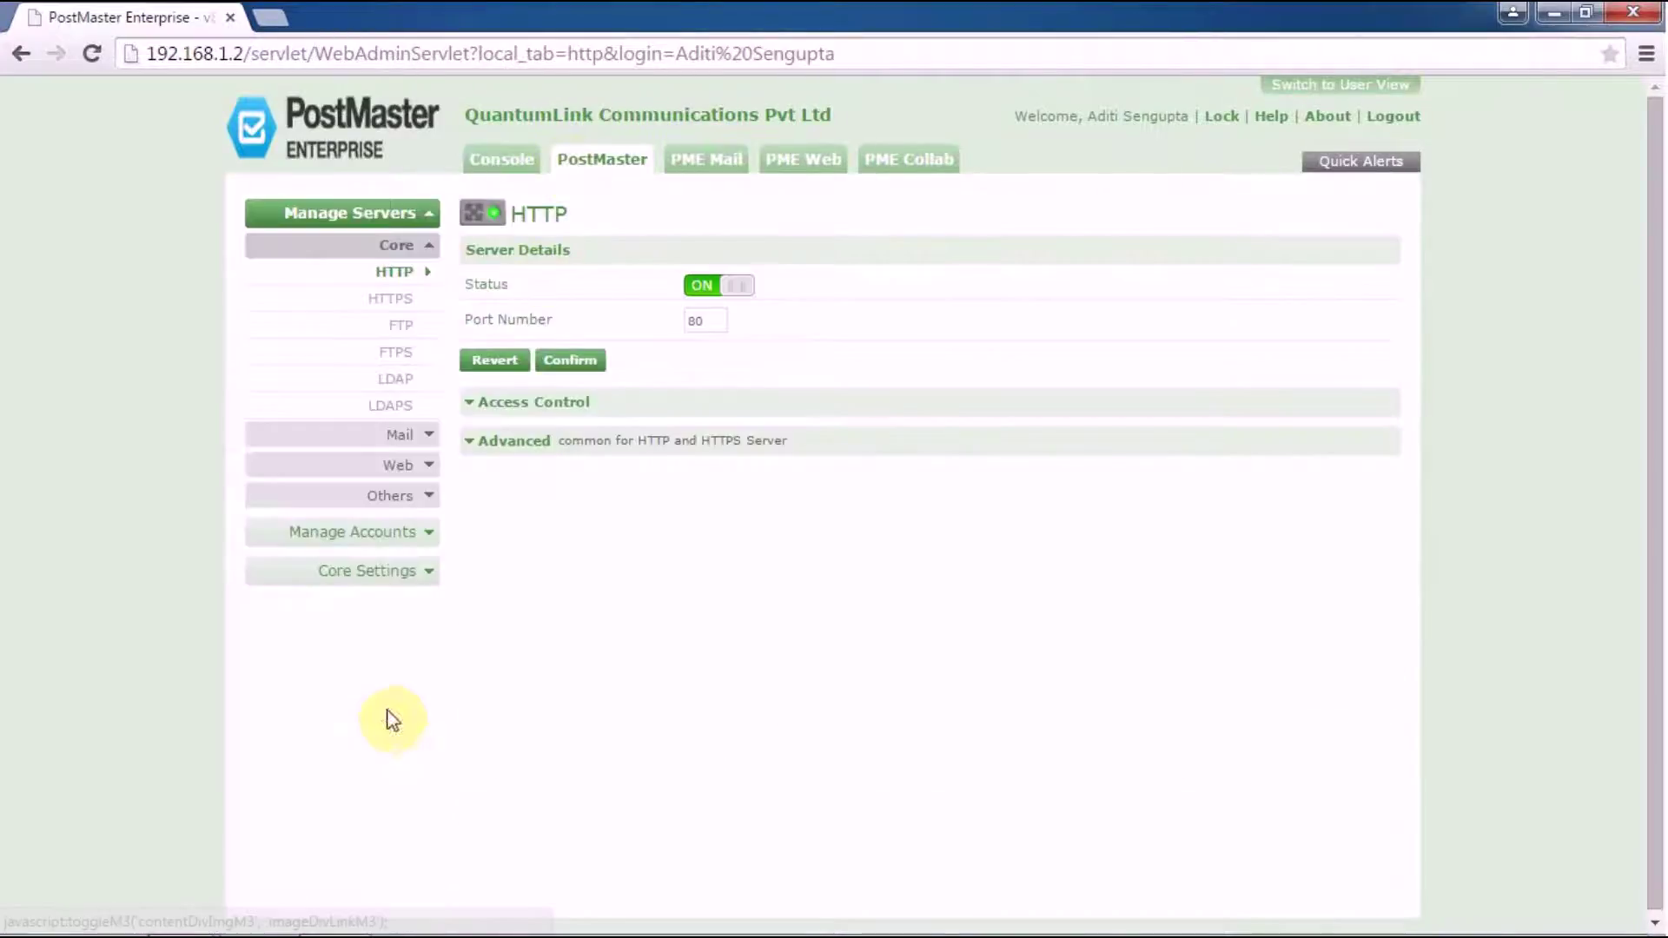
{"action": "left_click", "coordinate": [391, 574]}
{"action": "left_click", "coordinate": [424, 700]}
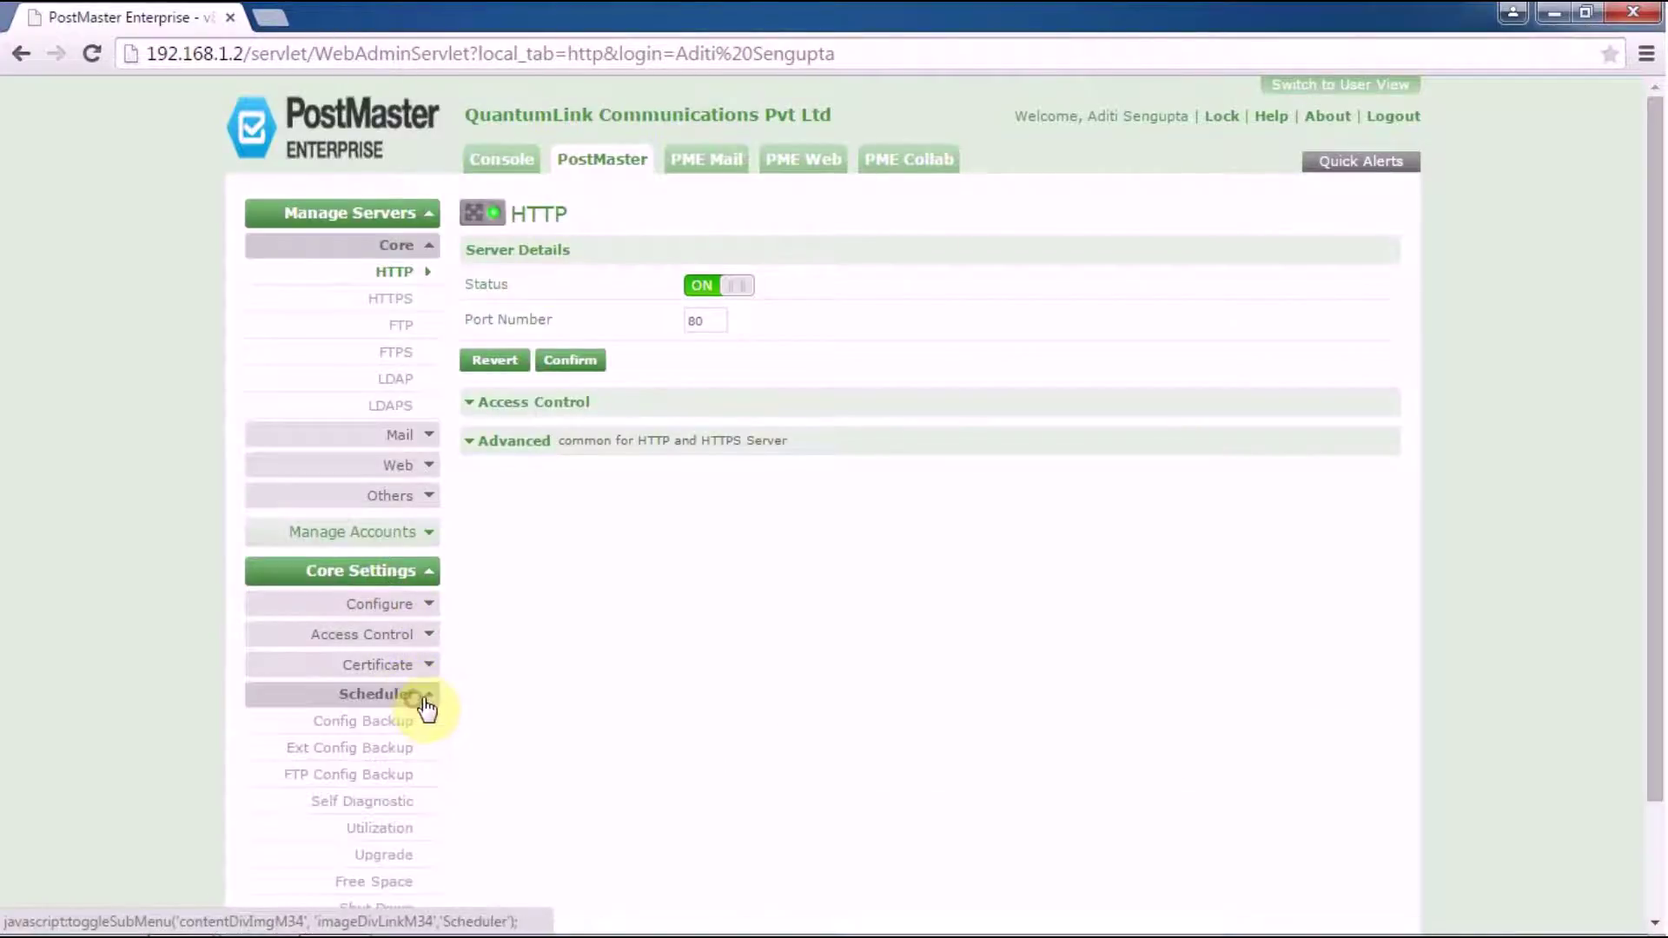
{"action": "left_click", "coordinate": [408, 808]}
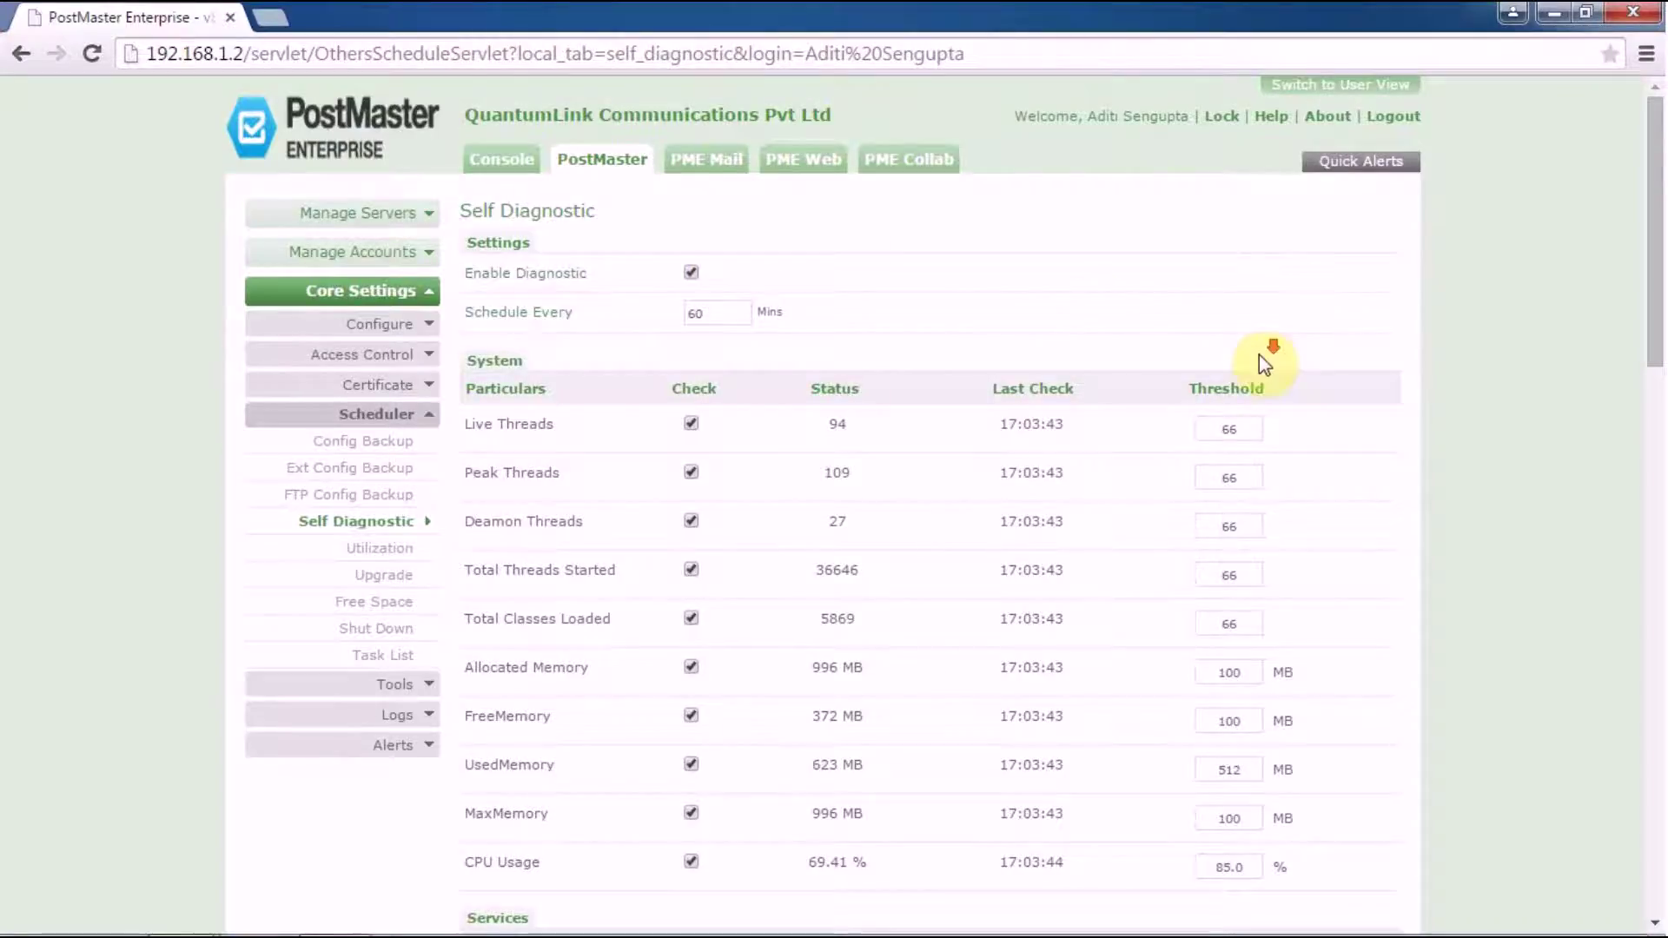
{"action": "scroll", "coordinate": [1259, 354], "scroll_direction": "down", "scroll_amount": 11}
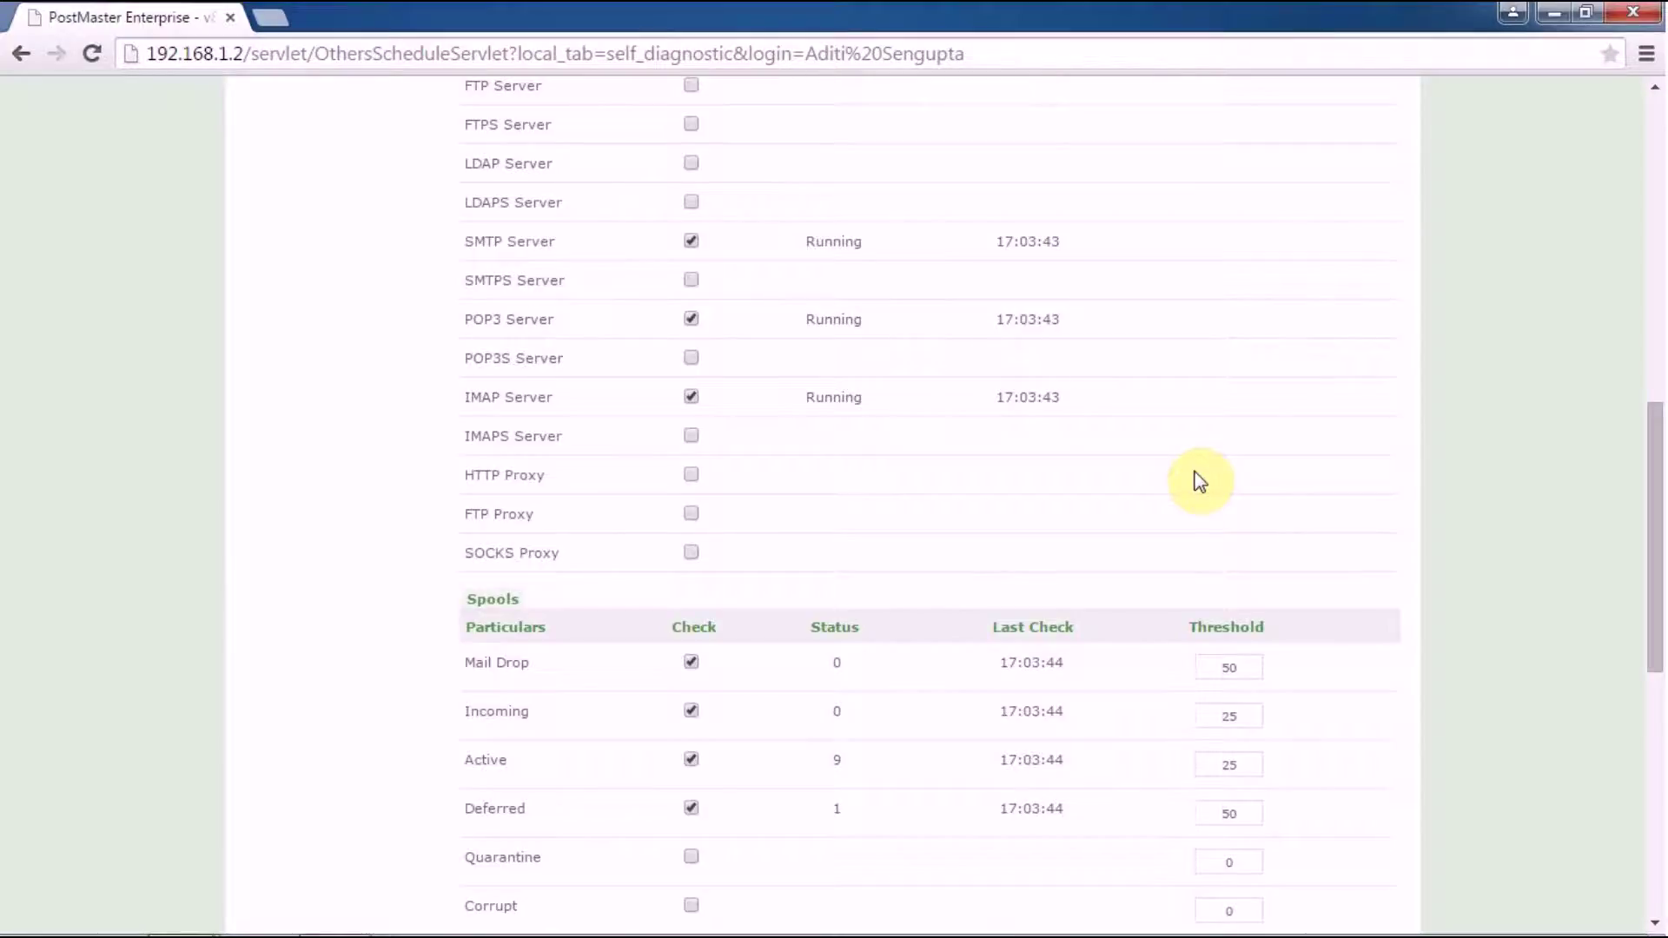
{"action": "scroll", "coordinate": [1200, 481], "scroll_direction": "up", "scroll_amount": 12}
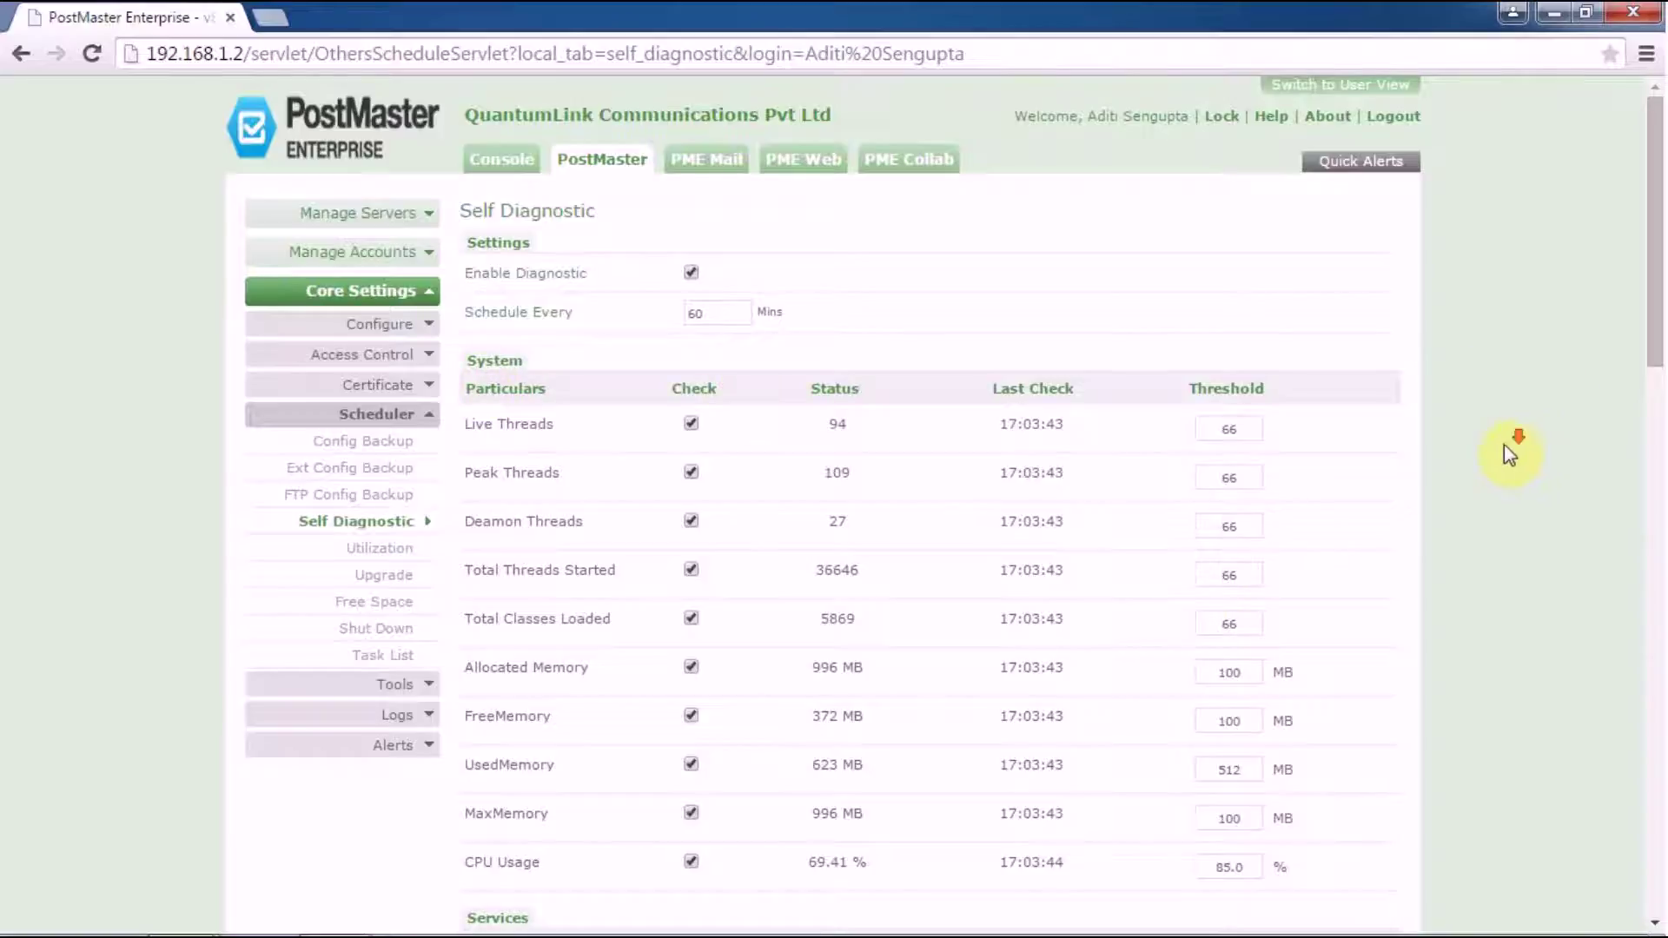
{"action": "scroll", "coordinate": [1509, 454], "scroll_direction": "down", "scroll_amount": 1}
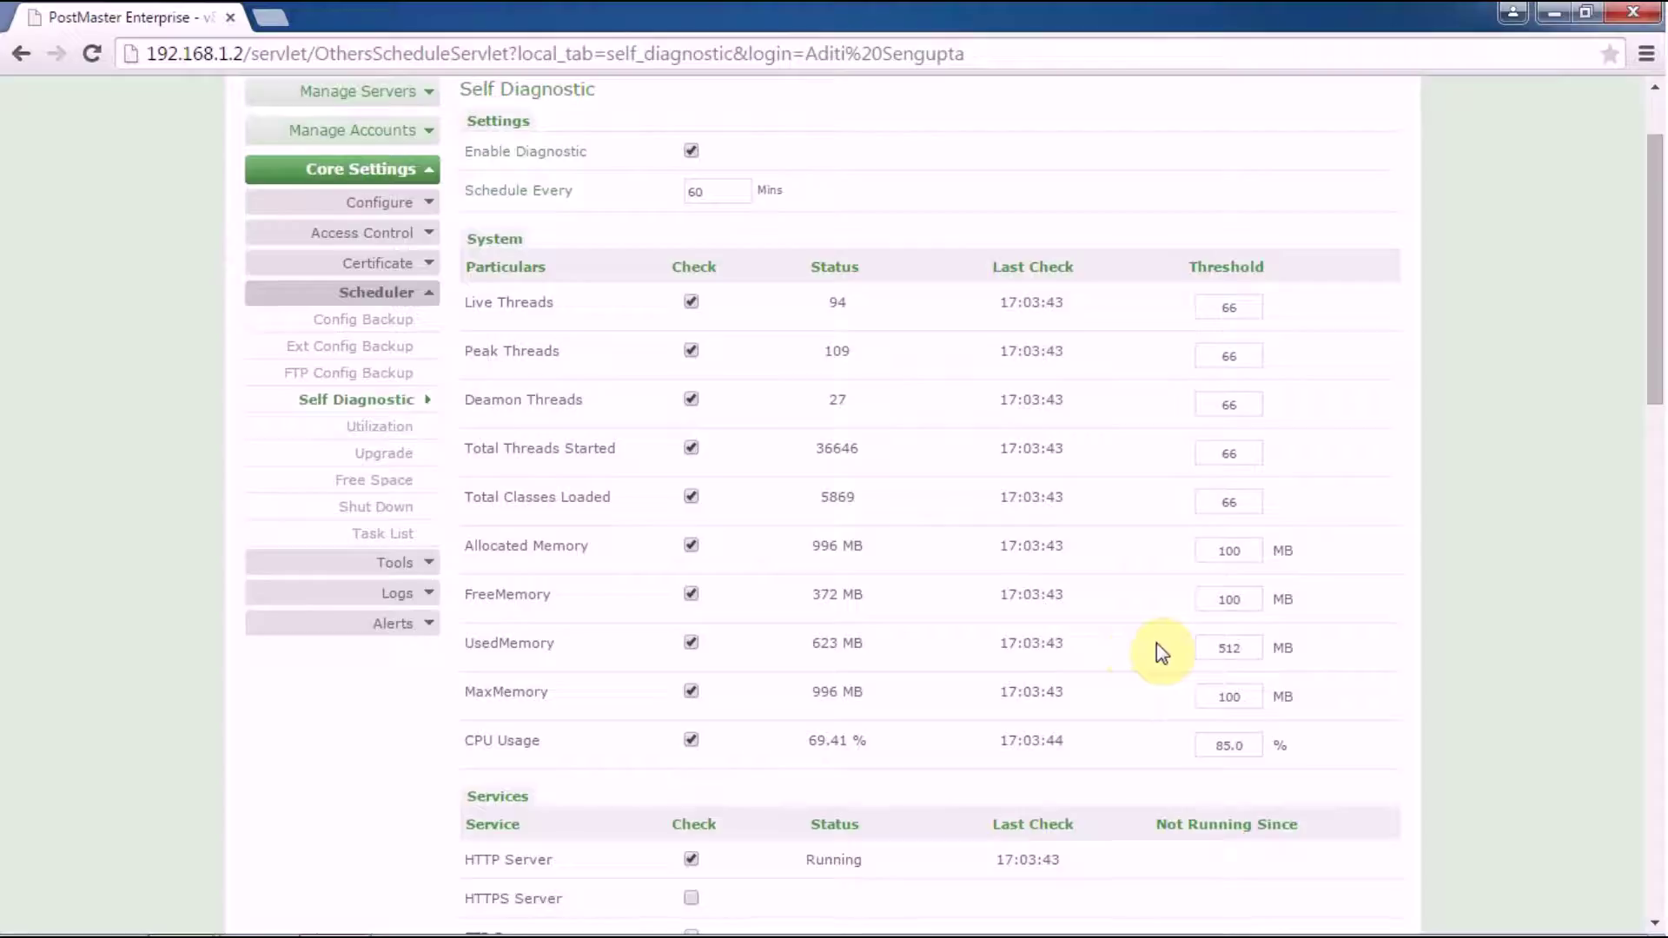
Step: Scroll to the Services checks and Spools table, showing Mail Drop status 0 against threshold 50
{"action": "scroll", "coordinate": [1393, 695], "scroll_direction": "down", "scroll_amount": 3}
{"action": "scroll", "coordinate": [1392, 691], "scroll_direction": "down", "scroll_amount": 3}
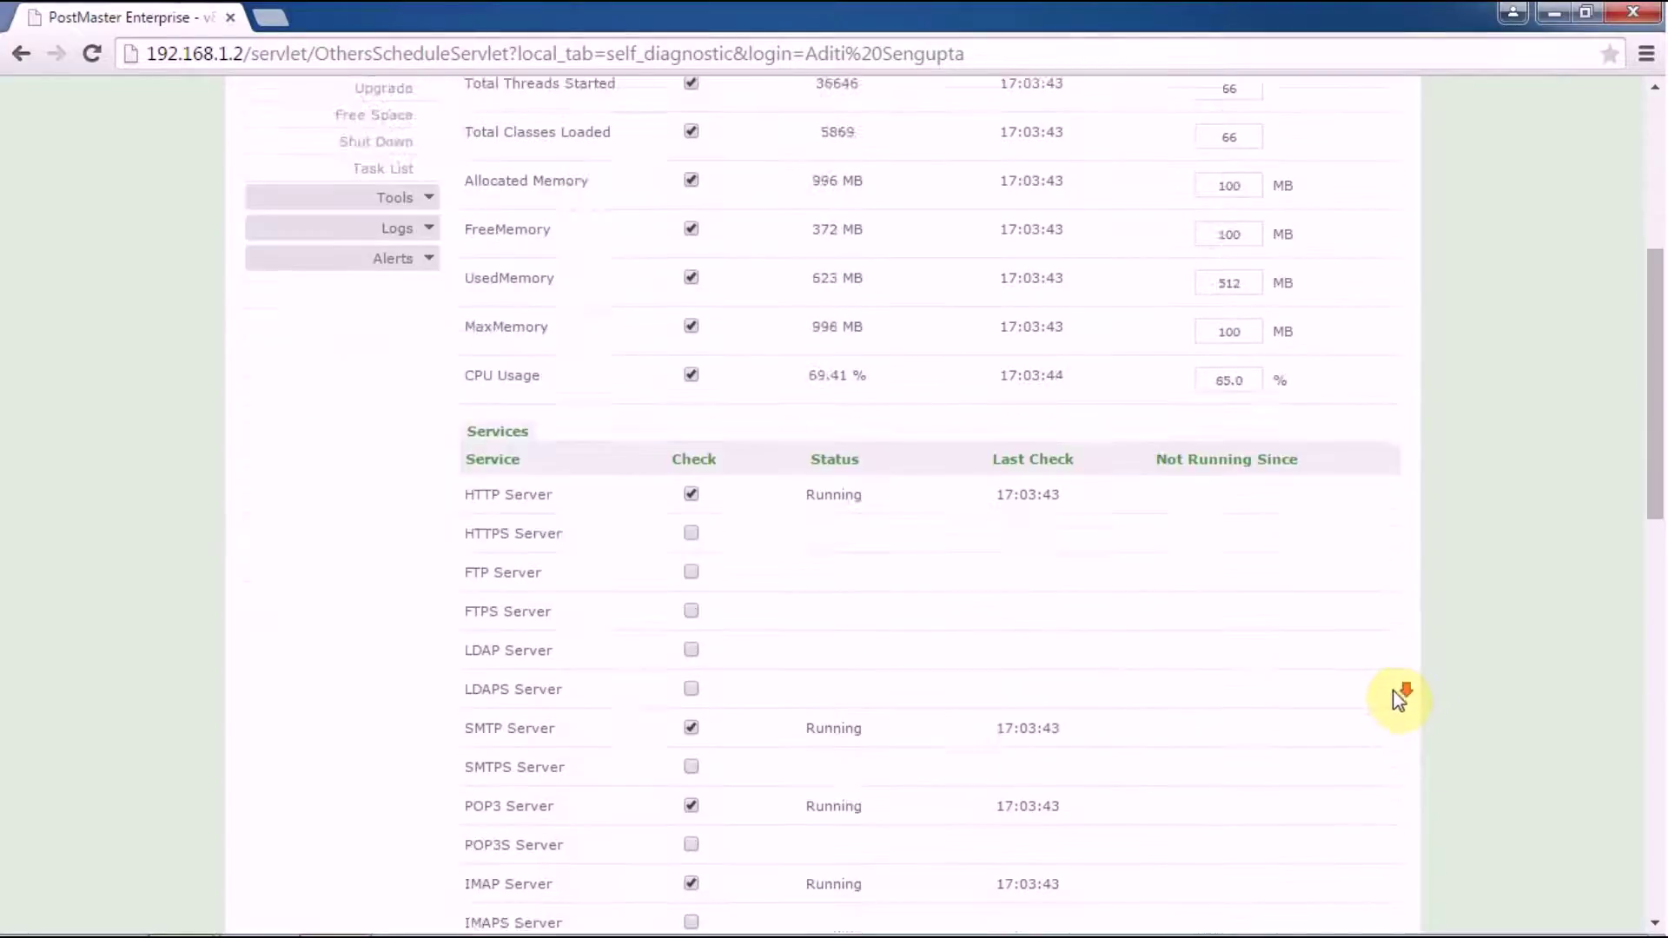
{"action": "scroll", "coordinate": [1395, 691], "scroll_direction": "down", "scroll_amount": 2}
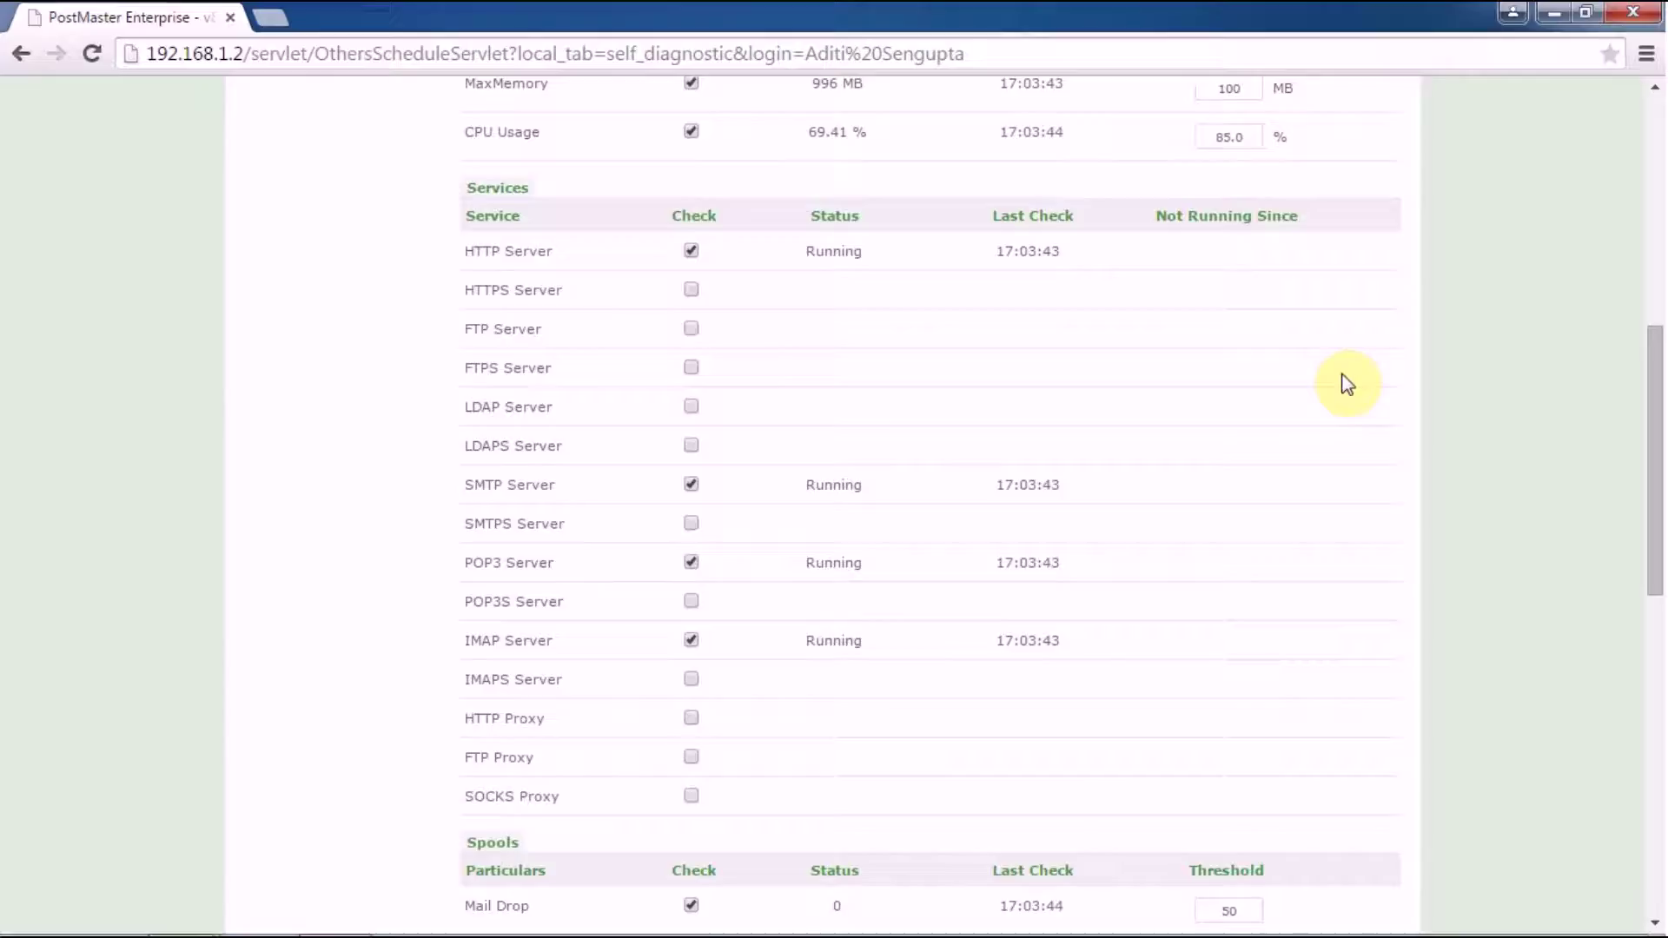
Step: Scroll to the page bottom to review the Logs, Spool, Users and Archive paths, alerts and error log
{"action": "scroll", "coordinate": [1347, 384], "scroll_direction": "down", "scroll_amount": 3}
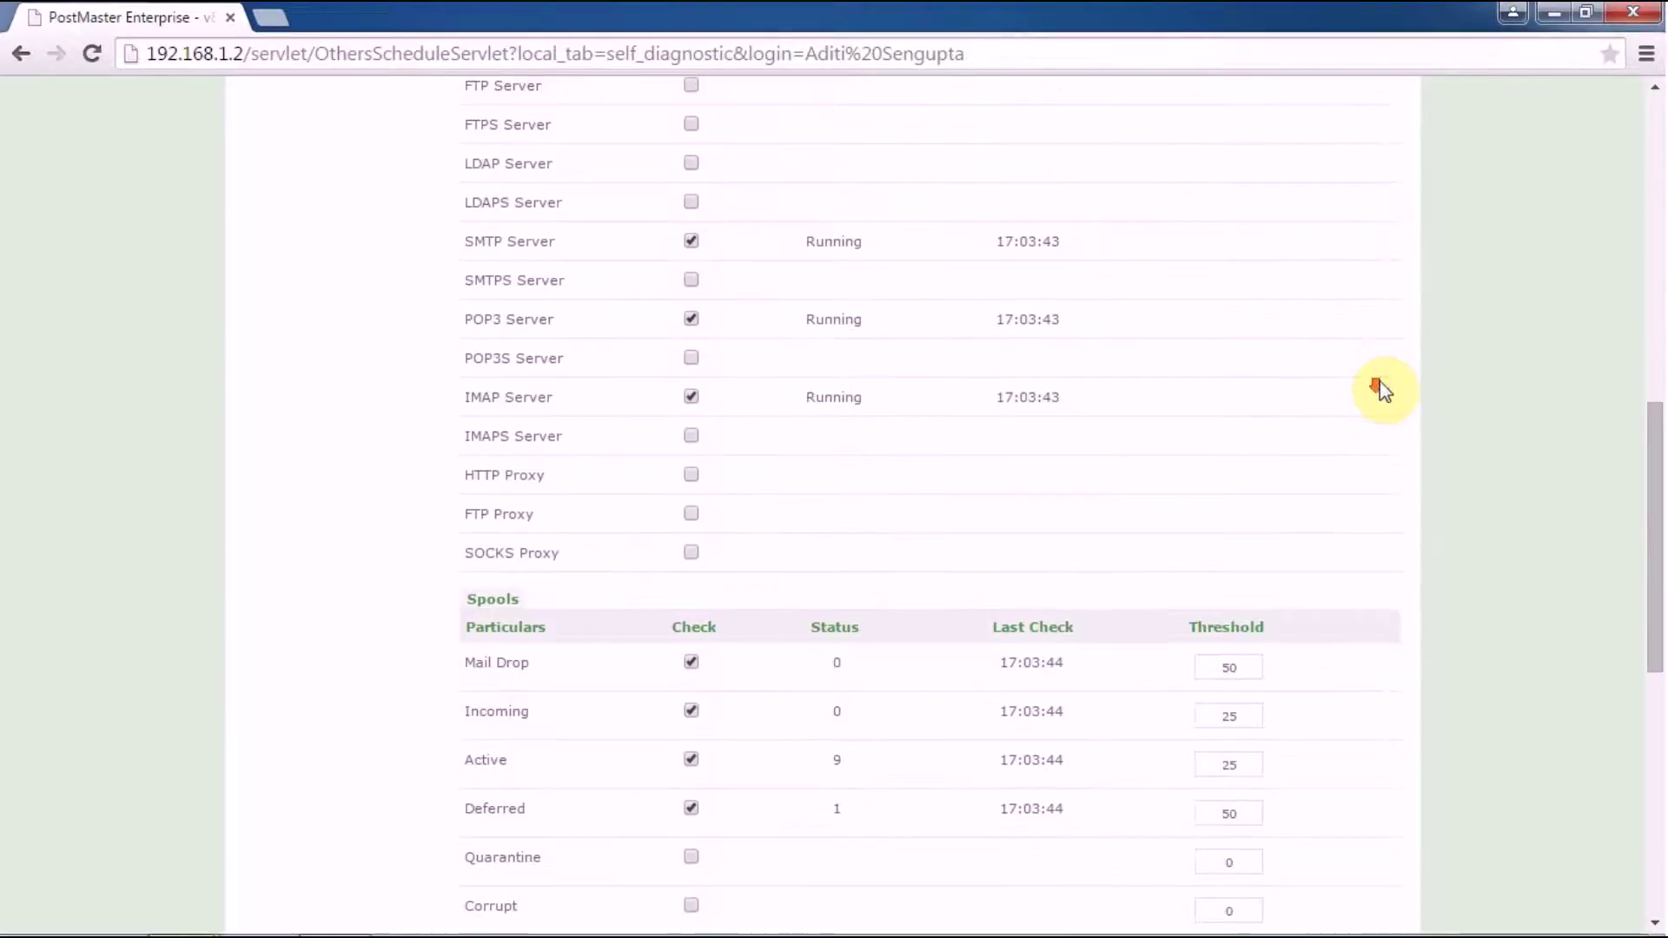
{"action": "scroll", "coordinate": [1344, 392], "scroll_direction": "down", "scroll_amount": 2}
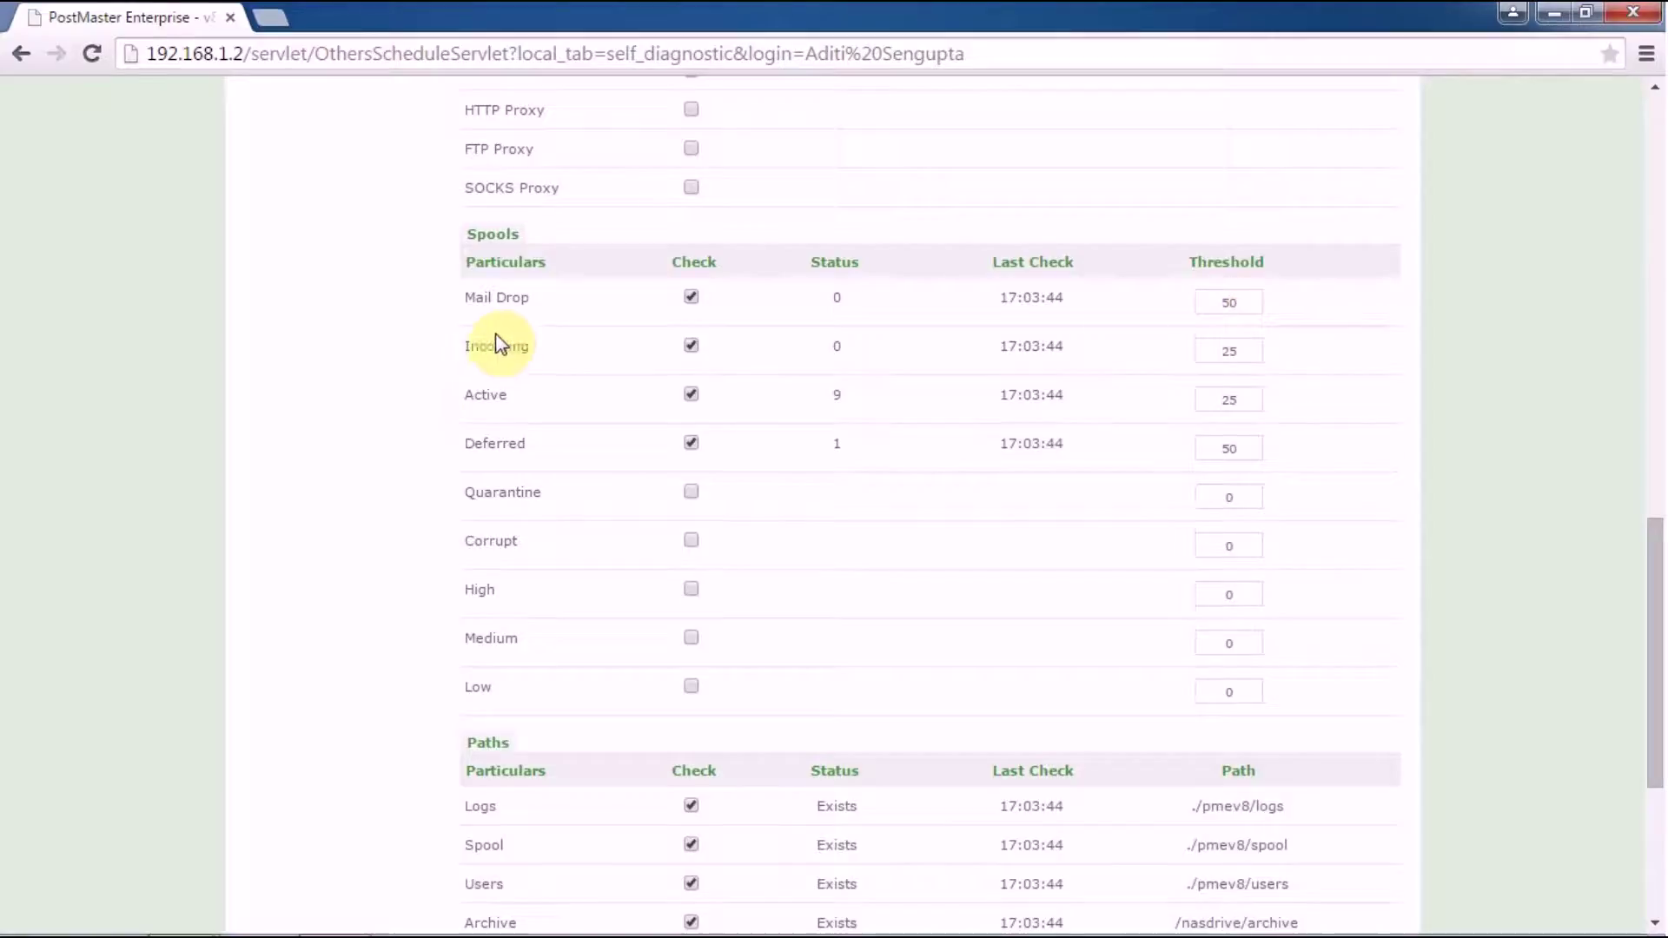
{"action": "scroll", "coordinate": [1155, 501], "scroll_direction": "down", "scroll_amount": 3}
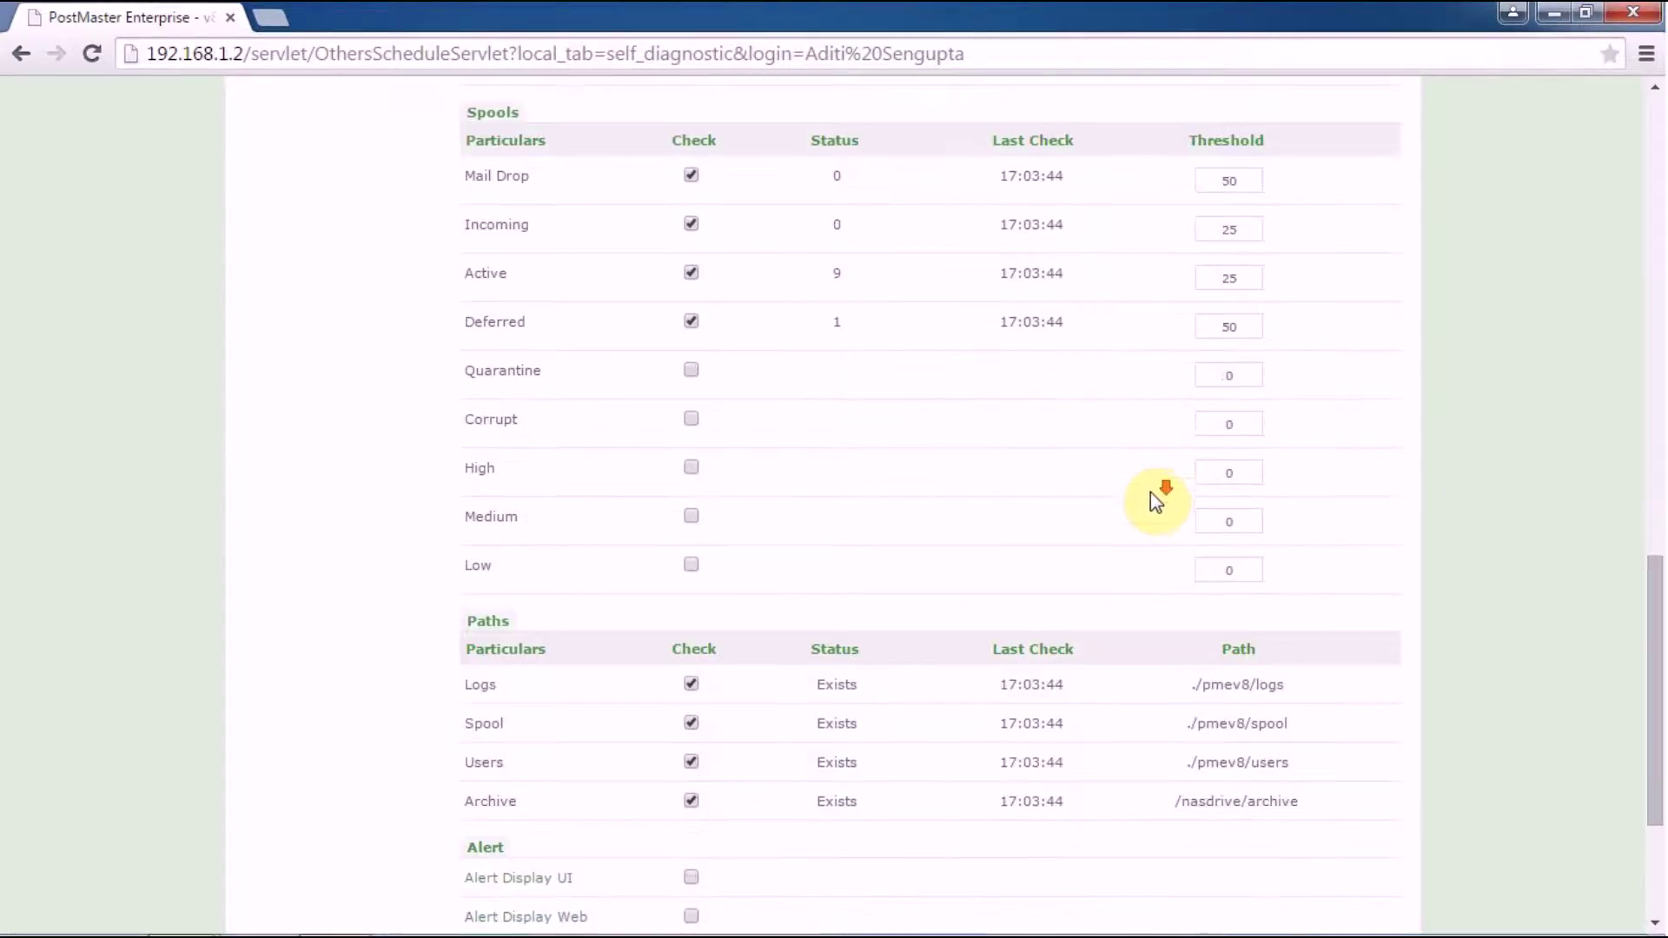
{"action": "scroll", "coordinate": [1144, 493], "scroll_direction": "down", "scroll_amount": 3}
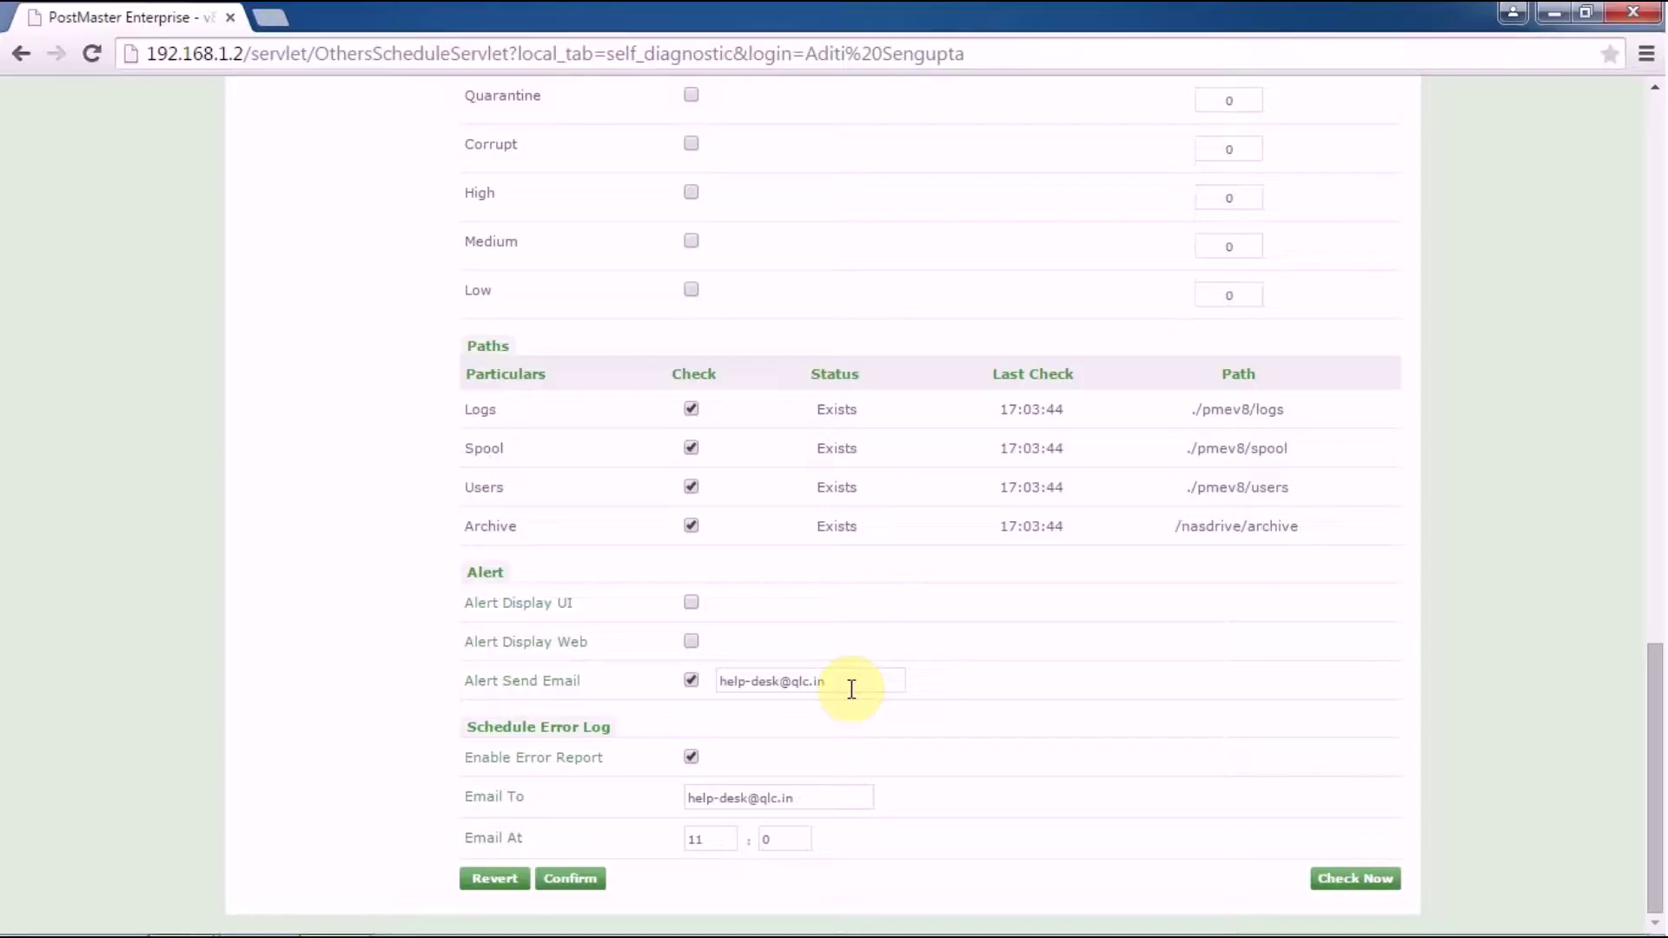
{"action": "scroll", "coordinate": [1117, 733], "scroll_direction": "up", "scroll_amount": 8}
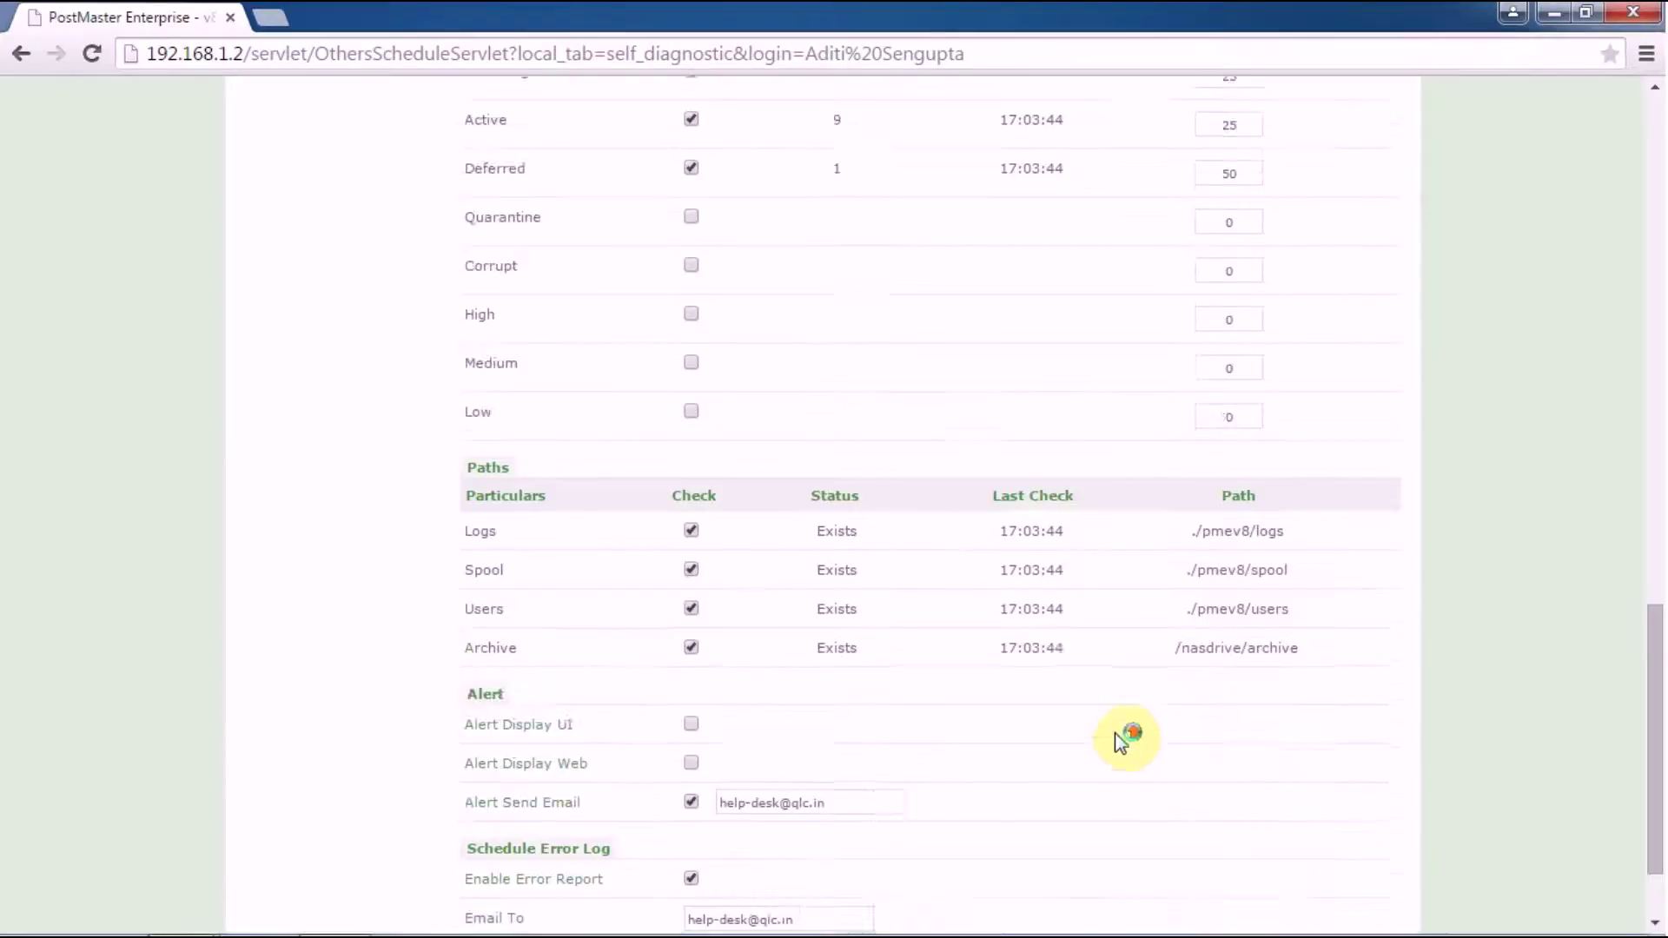
{"action": "scroll", "coordinate": [1051, 682], "scroll_direction": "up", "scroll_amount": 12}
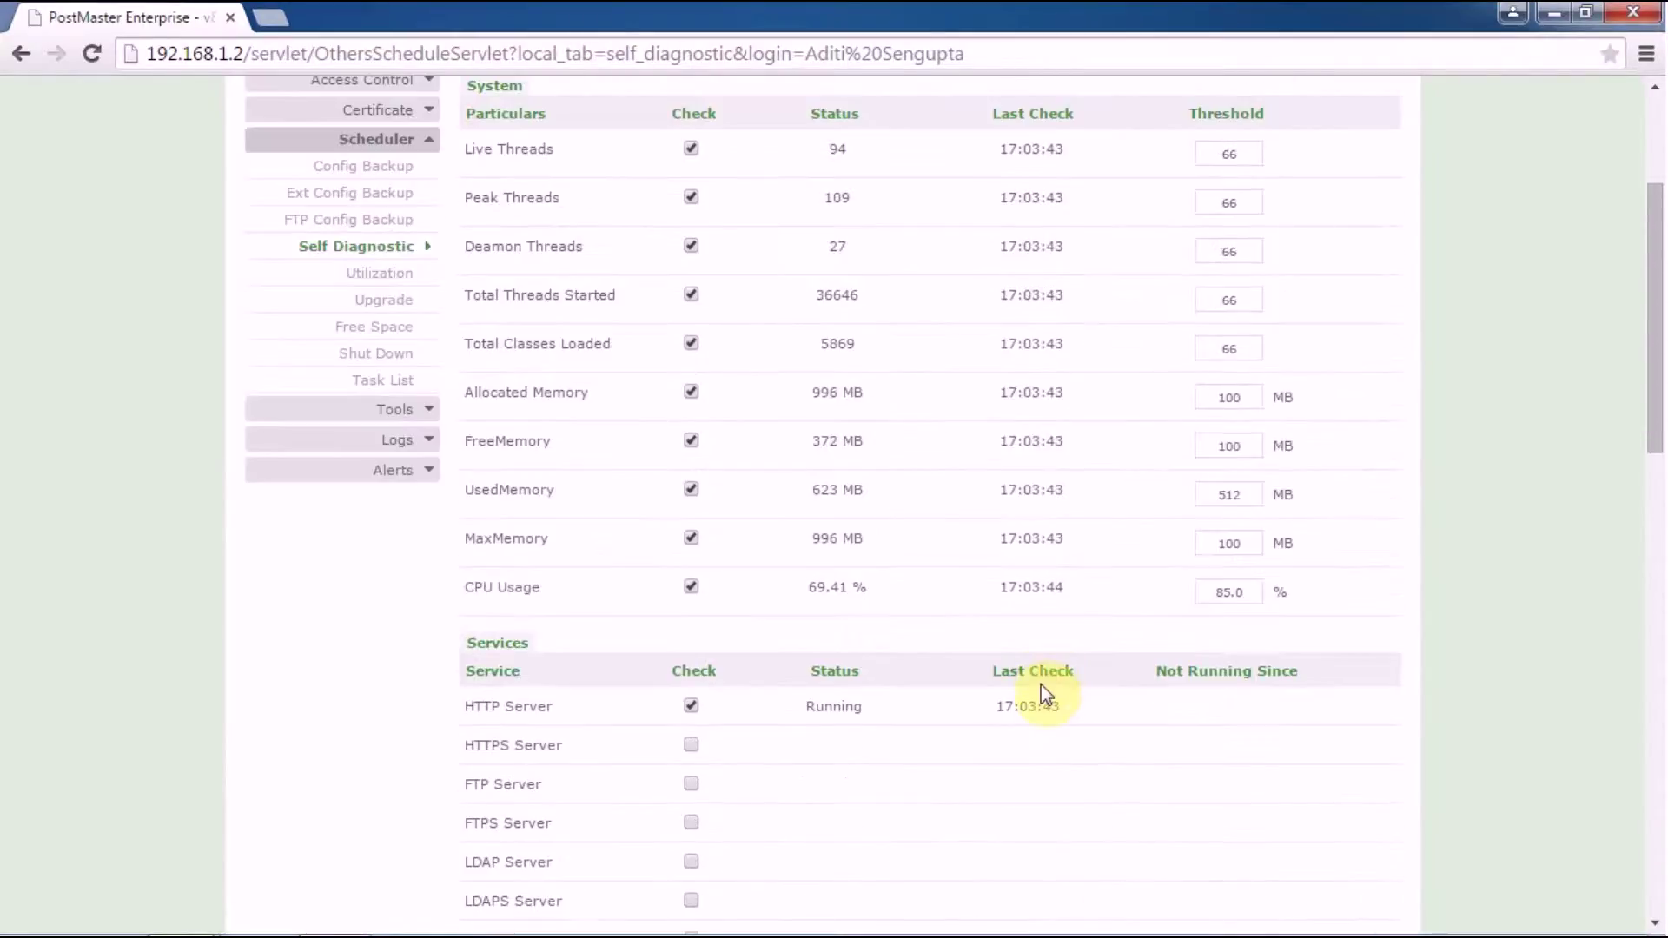
{"action": "scroll", "coordinate": [1039, 691], "scroll_direction": "down", "scroll_amount": 4}
{"action": "scroll", "coordinate": [1041, 696], "scroll_direction": "down", "scroll_amount": 11}
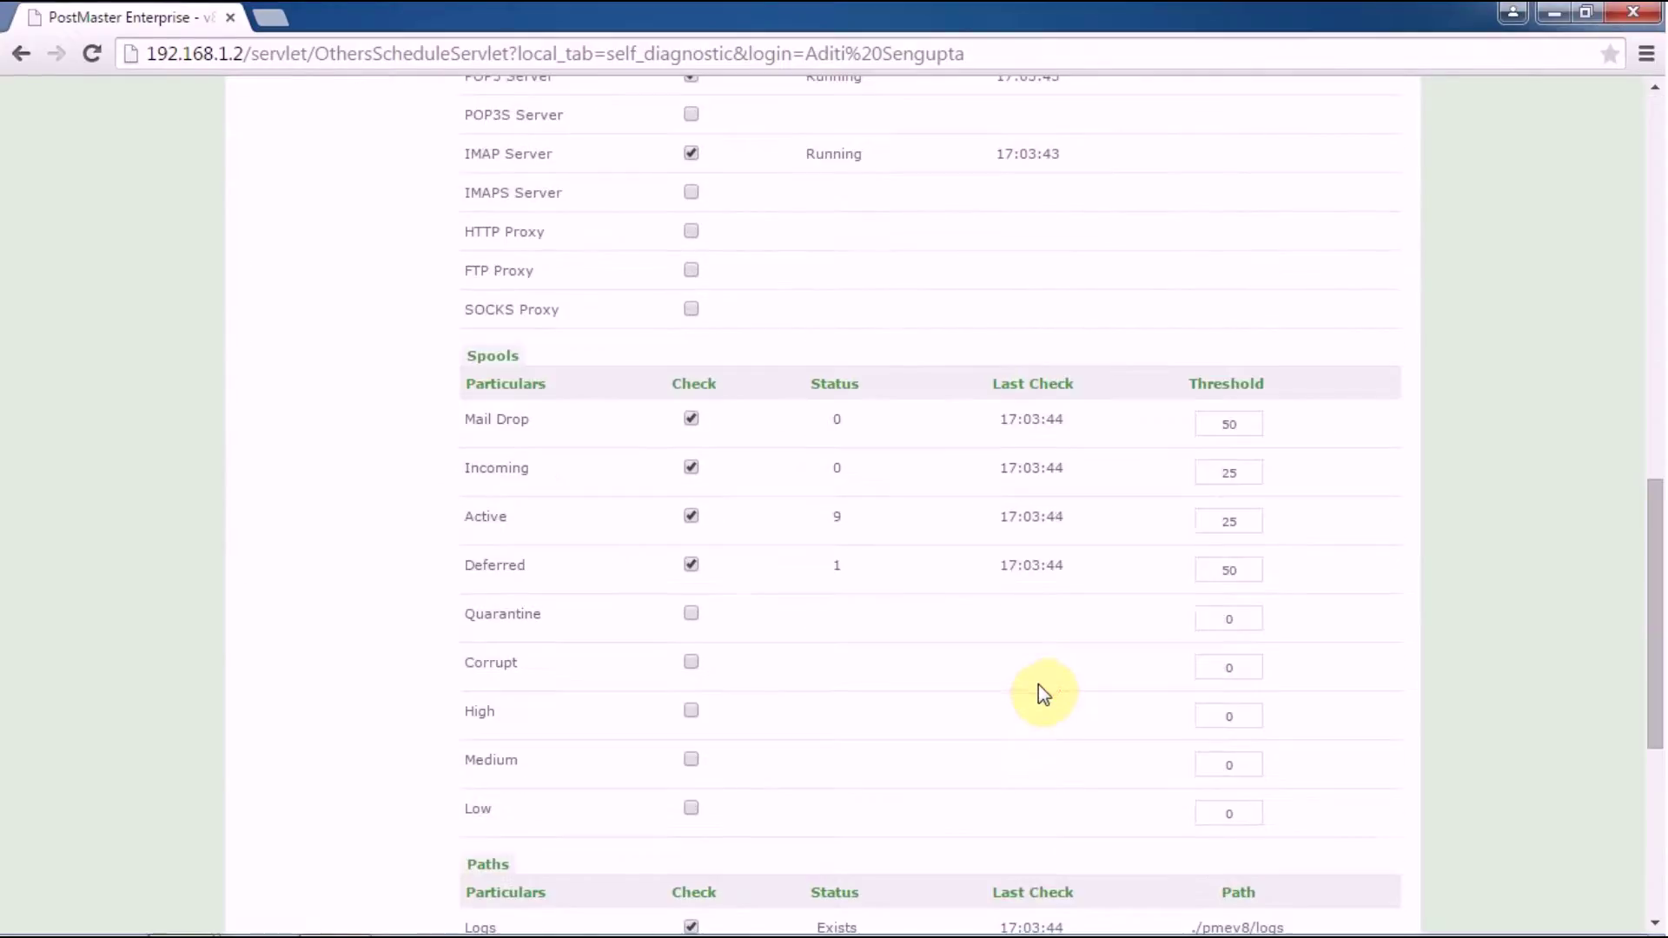
{"action": "scroll", "coordinate": [1038, 682], "scroll_direction": "down", "scroll_amount": 4}
{"action": "scroll", "coordinate": [1038, 681], "scroll_direction": "down", "scroll_amount": 2}
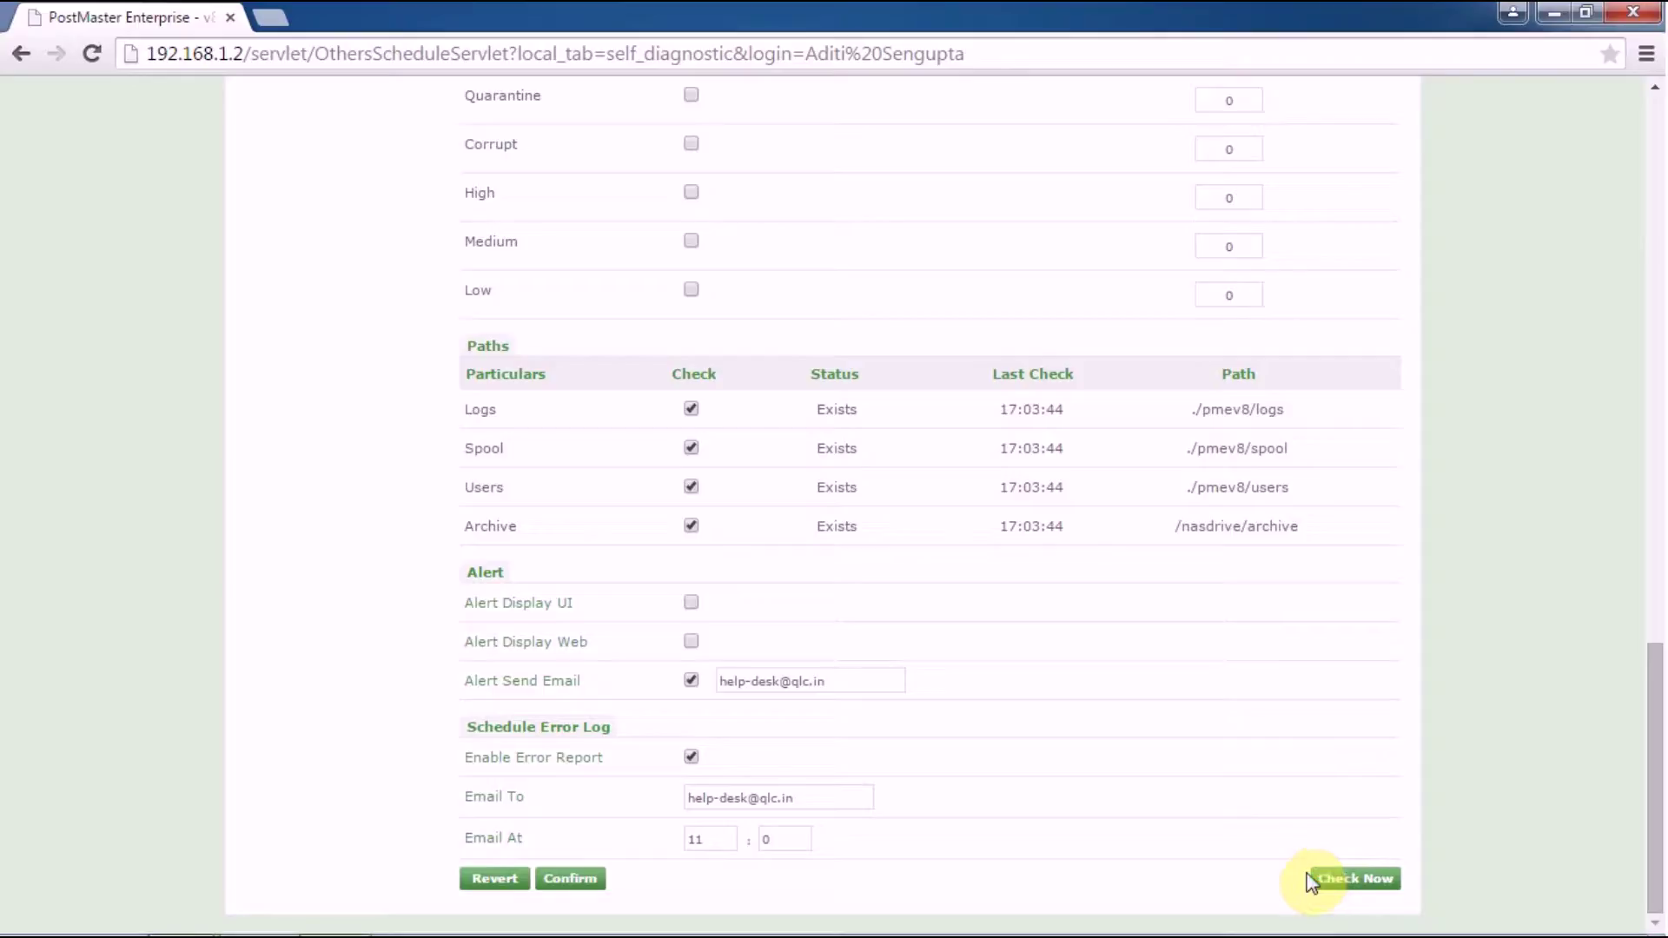
{"action": "scroll", "coordinate": [1043, 719], "scroll_direction": "up", "scroll_amount": 7}
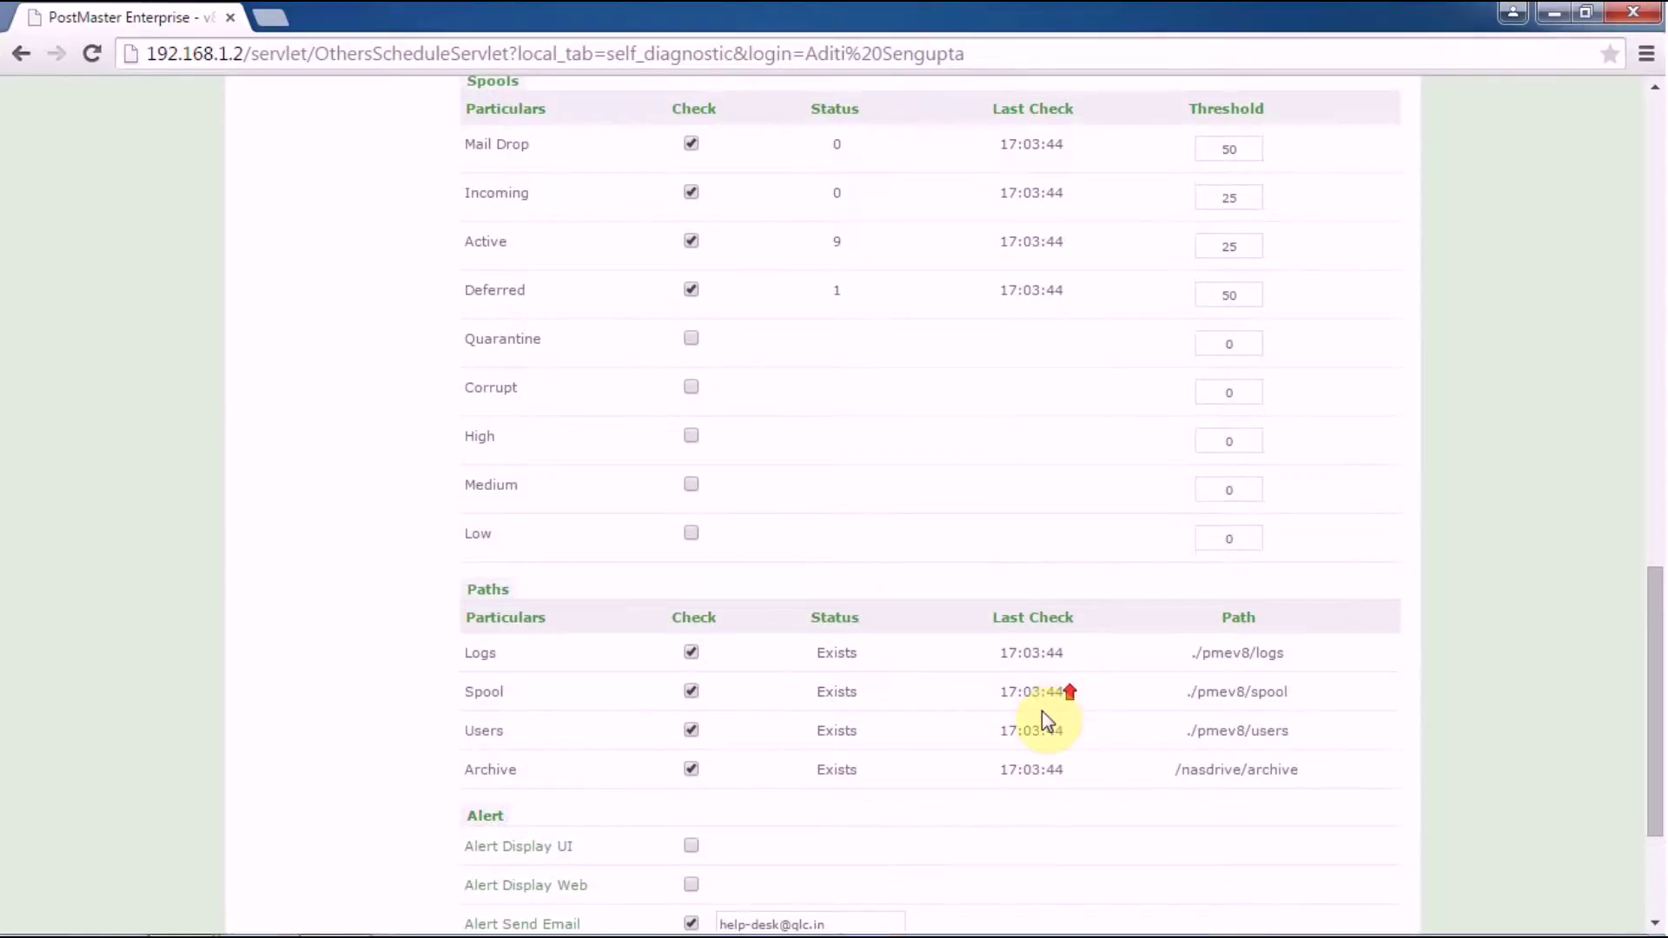
{"action": "scroll", "coordinate": [1030, 708], "scroll_direction": "up", "scroll_amount": 12}
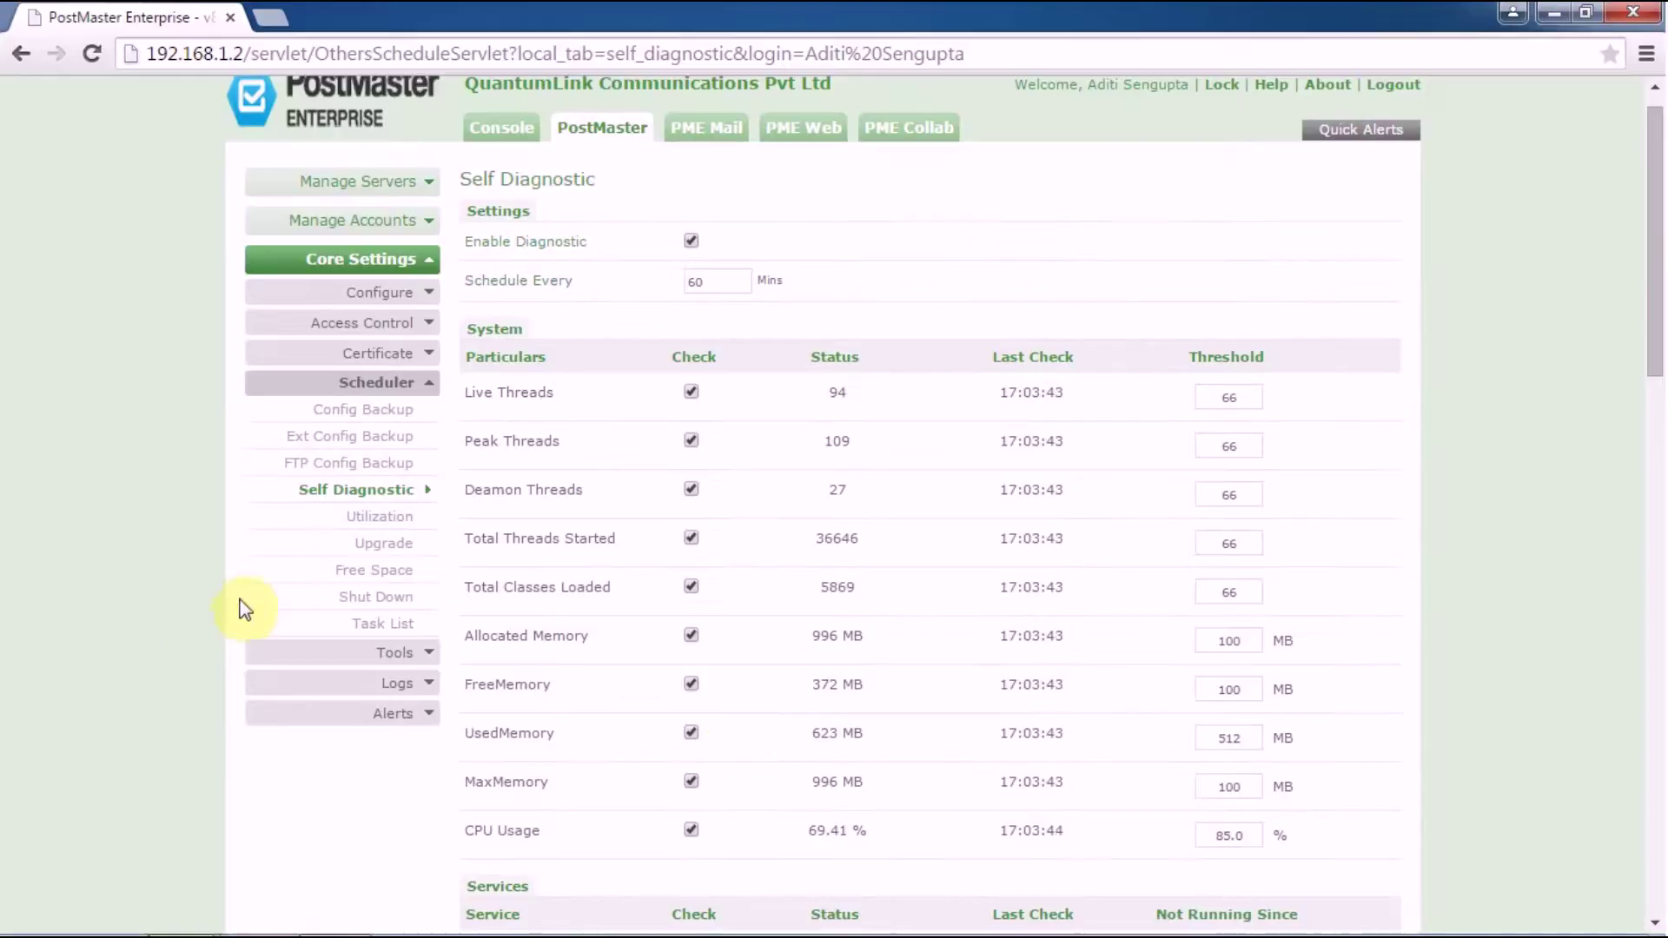
Step: Open Scheduler > Free Space and inspect the PME Drive path (/maildata, every 30 minutes)
{"action": "left_click", "coordinate": [386, 573]}
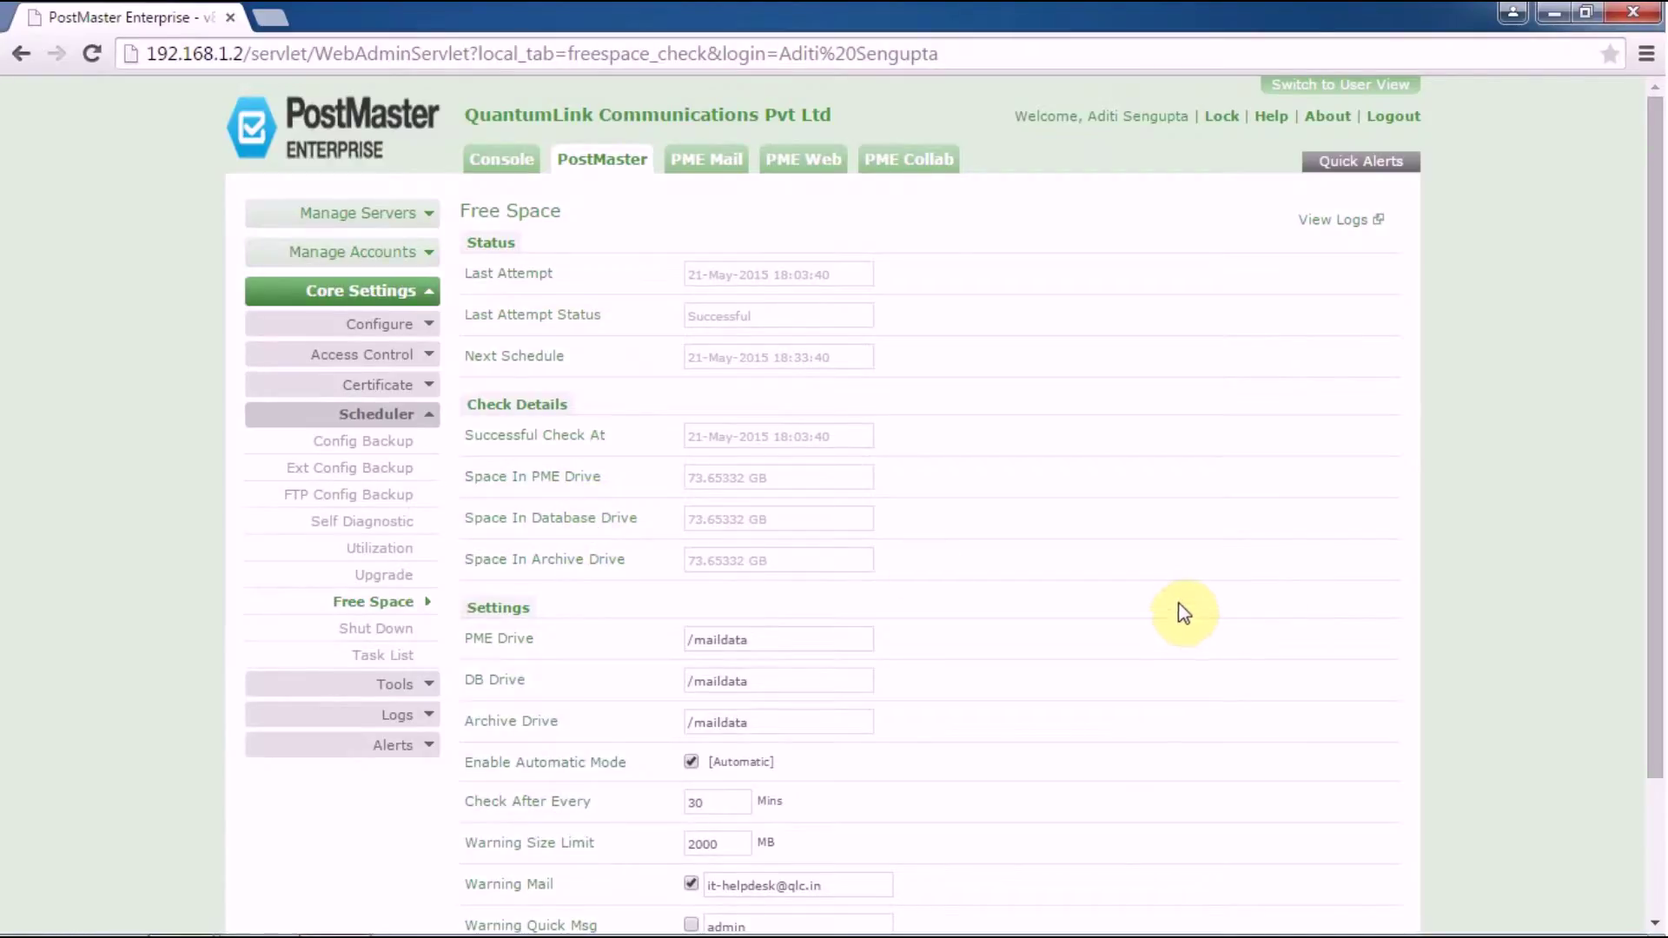
{"action": "scroll", "coordinate": [1175, 612], "scroll_direction": "down", "scroll_amount": 2}
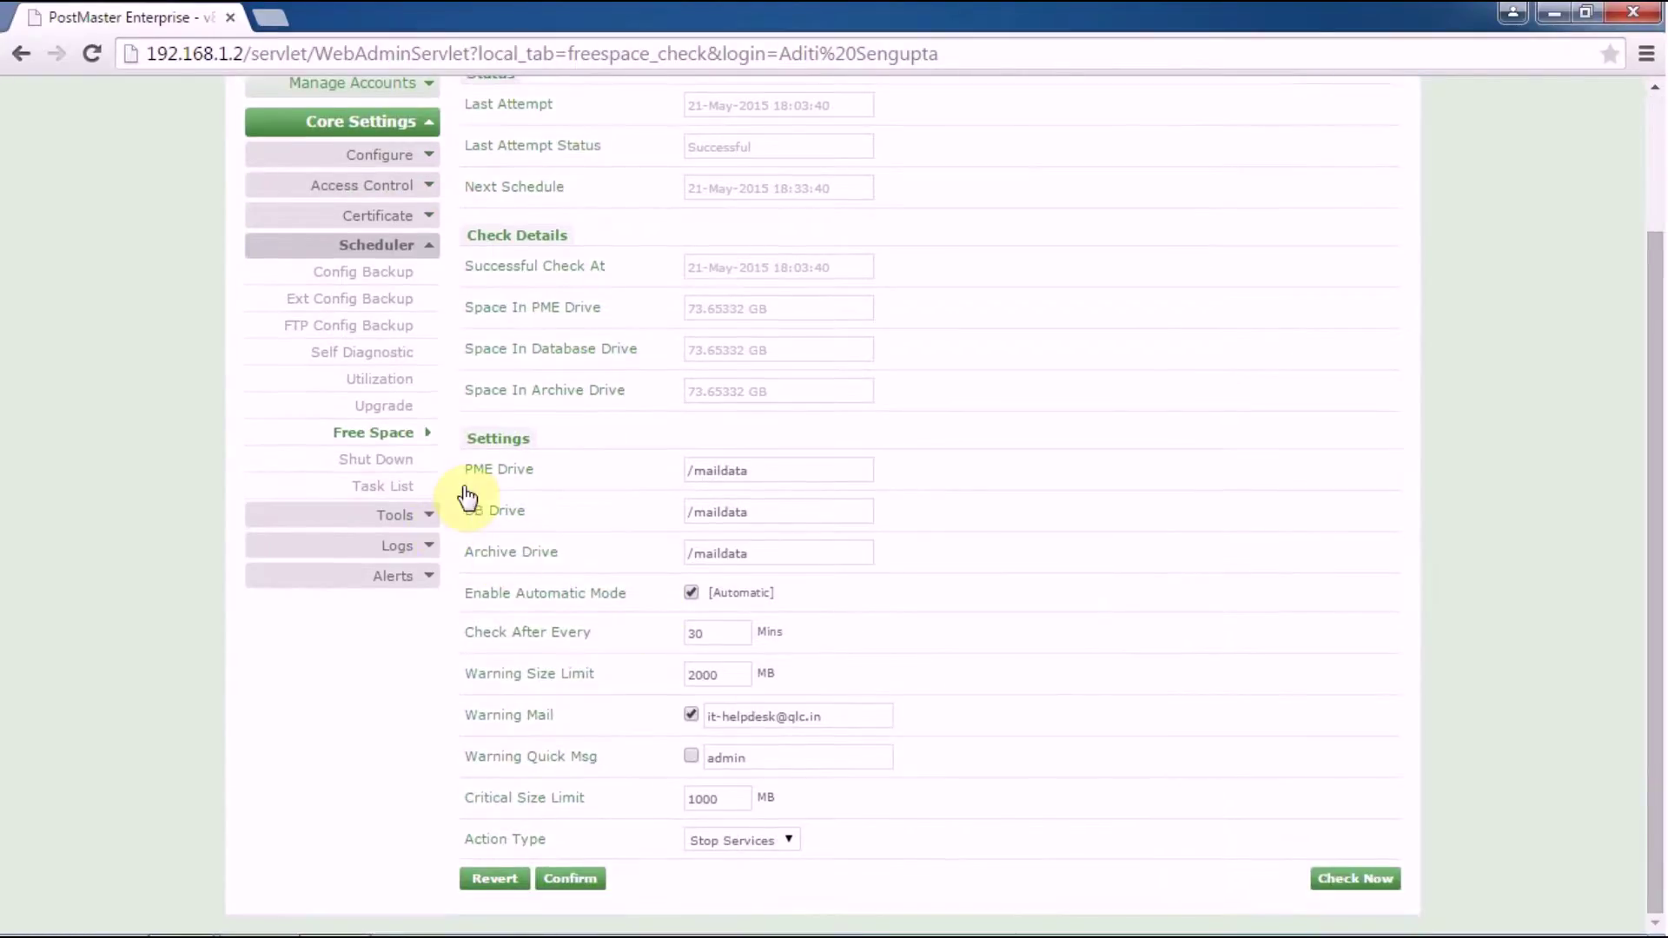
{"action": "left_click", "coordinate": [798, 467]}
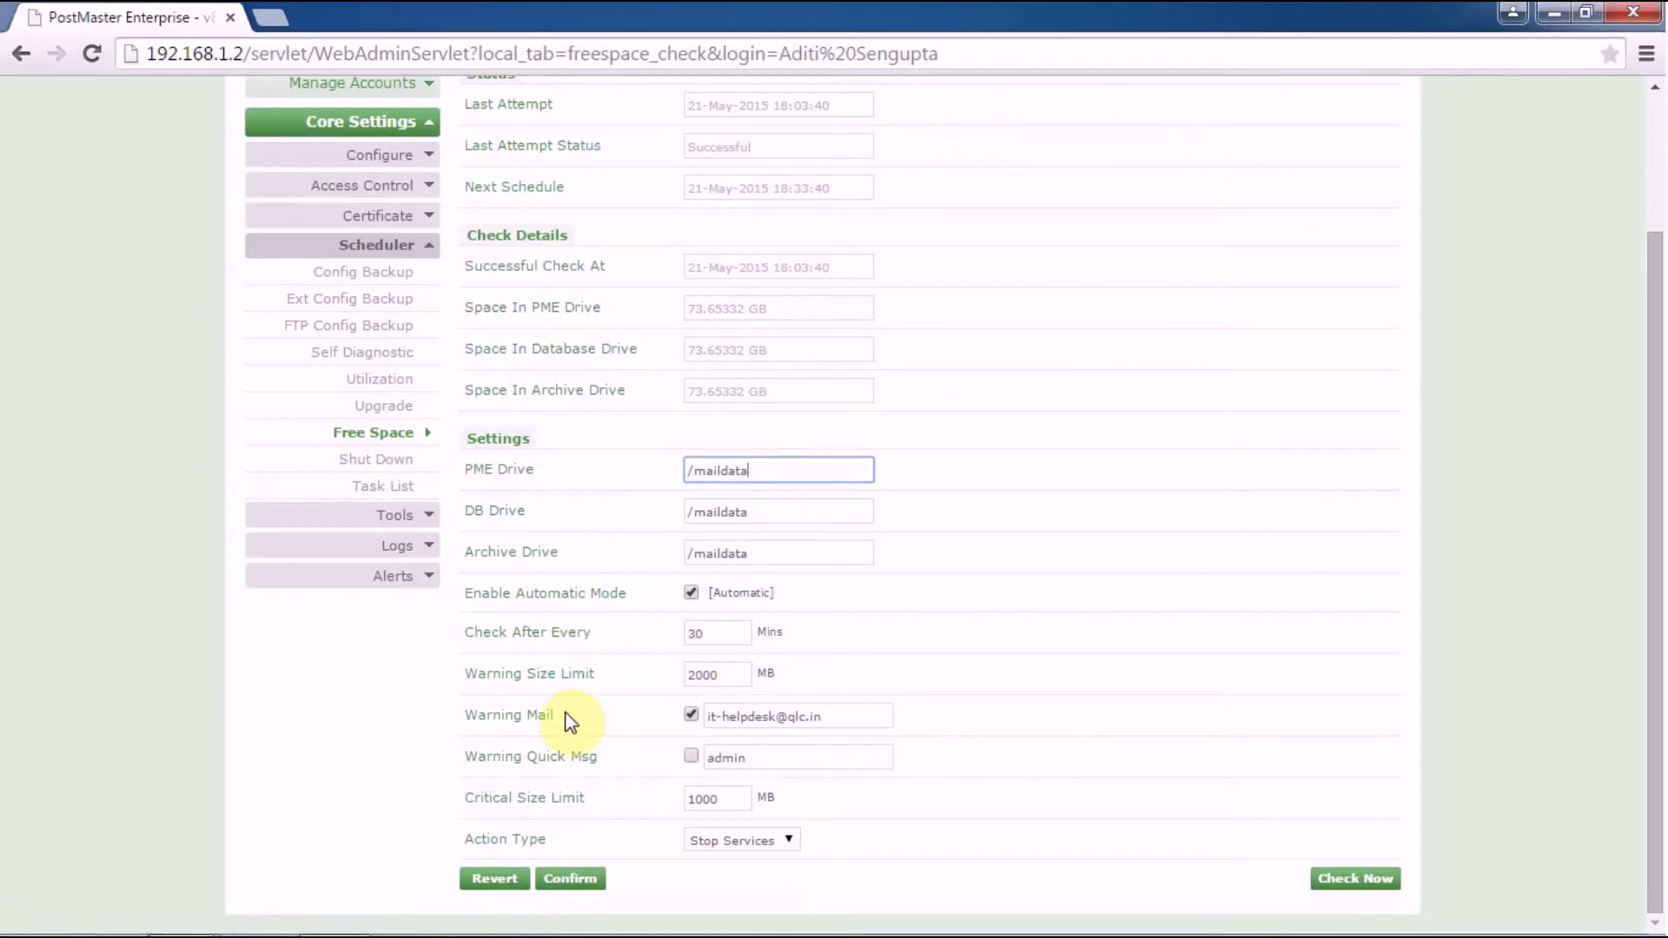
{"action": "triple_click", "coordinate": [839, 716]}
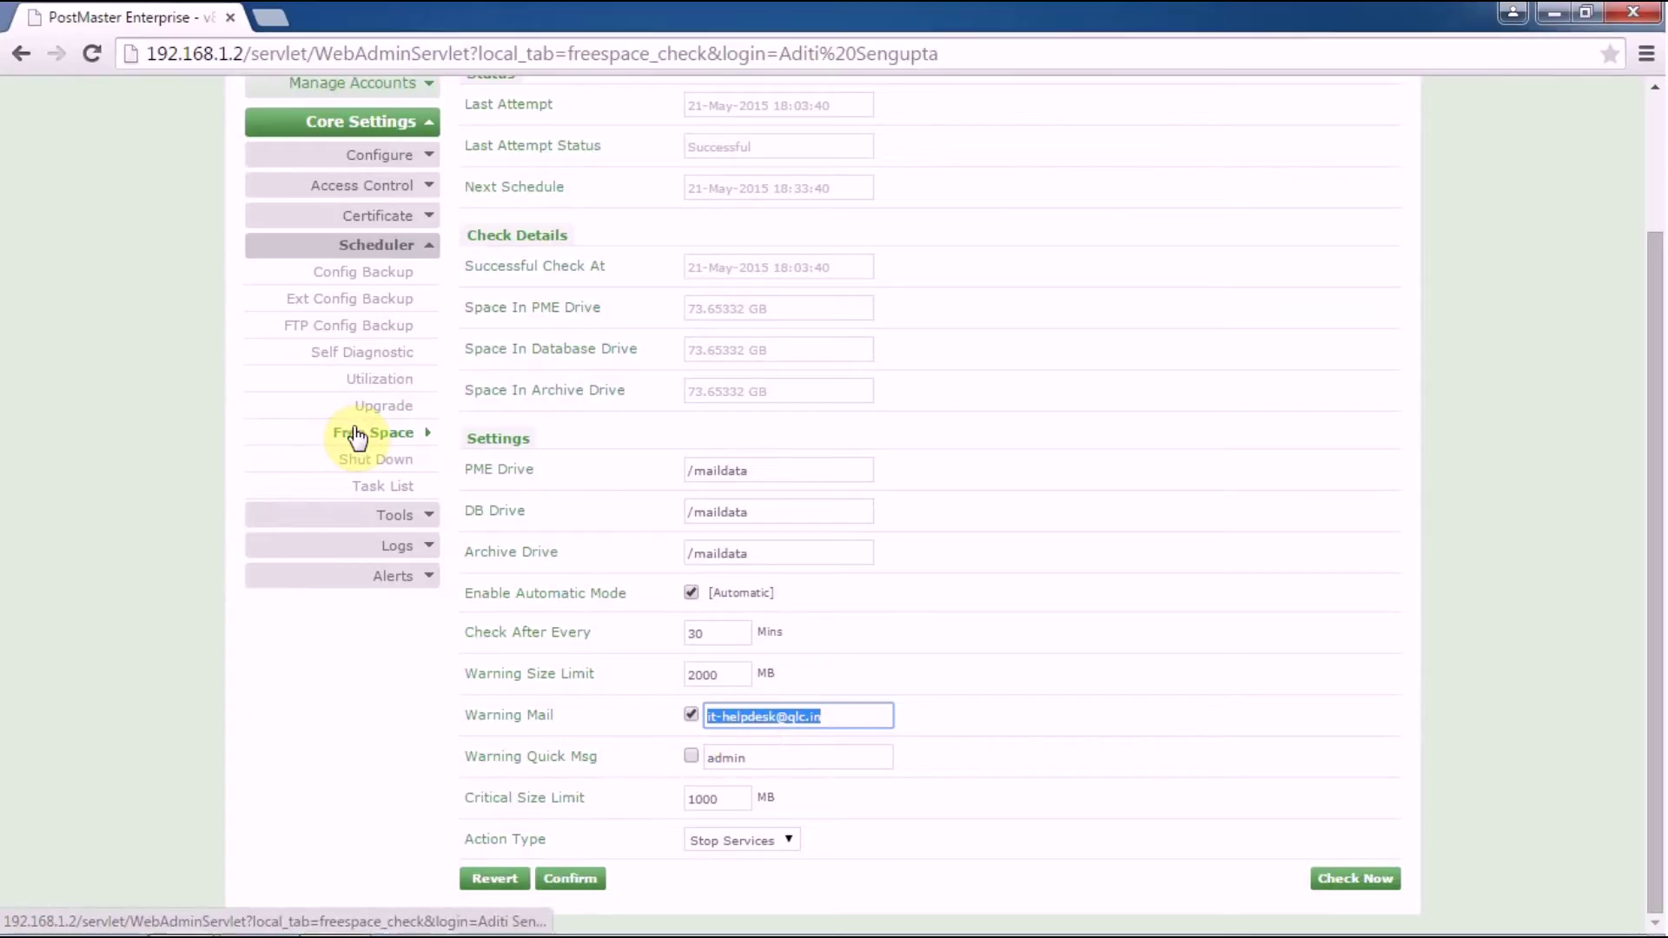
{"action": "double_click", "coordinate": [730, 800]}
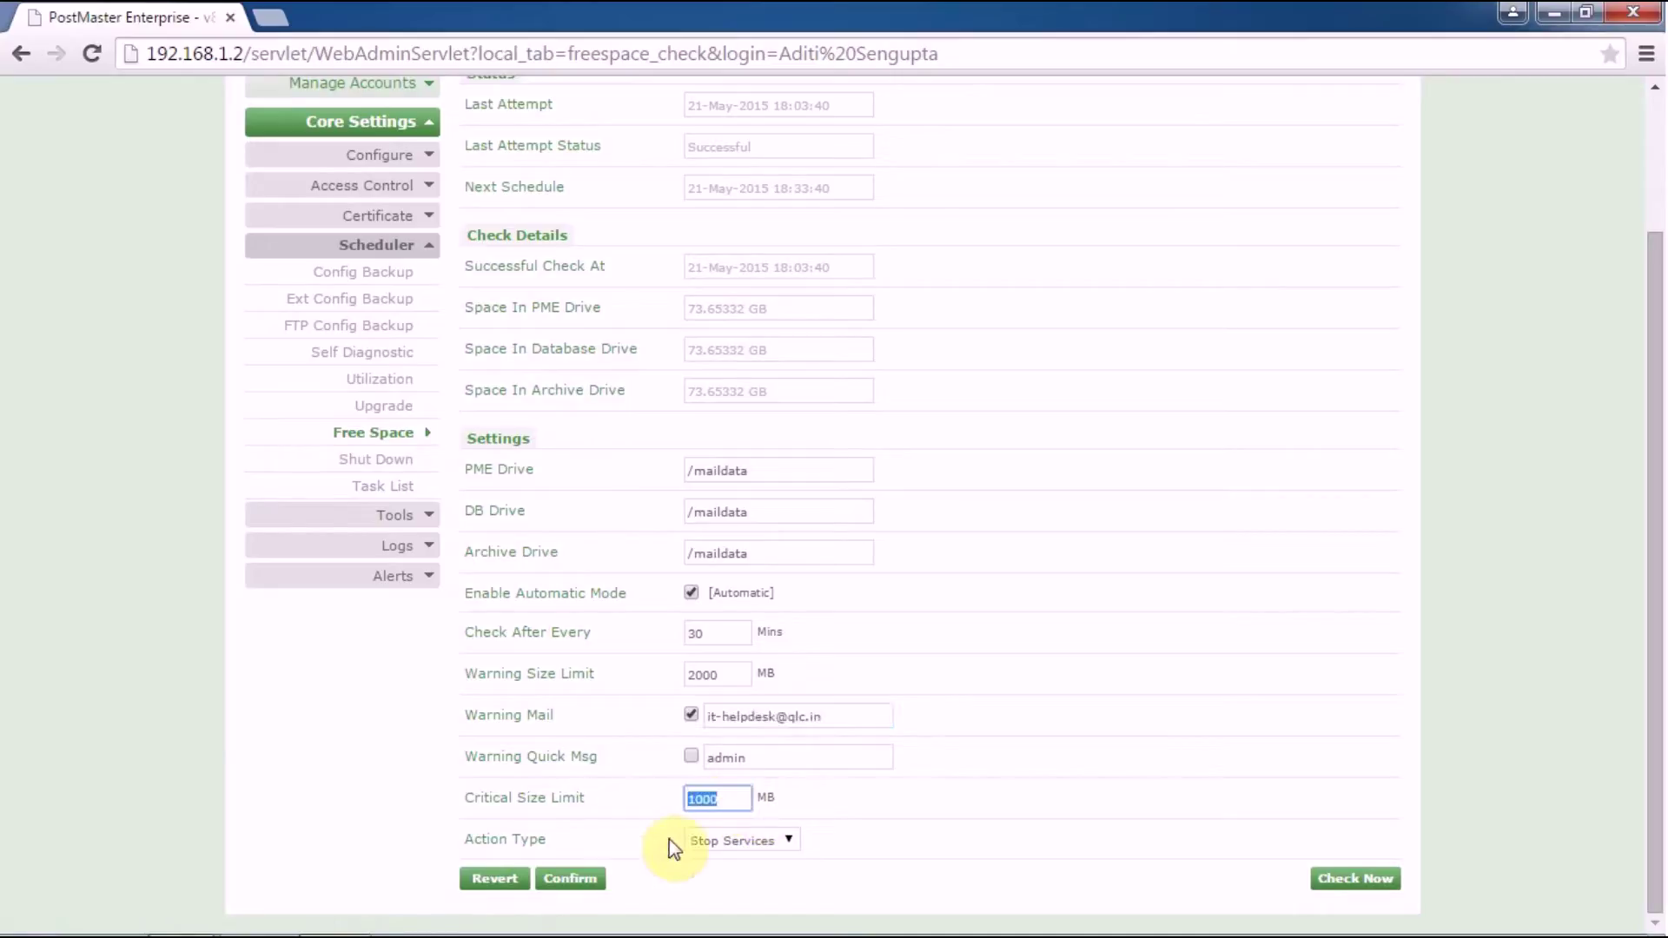
Step: Keep Stop Services as the Action Type at 1000 MB and confirm the Free Space settings
{"action": "left_click", "coordinate": [733, 842]}
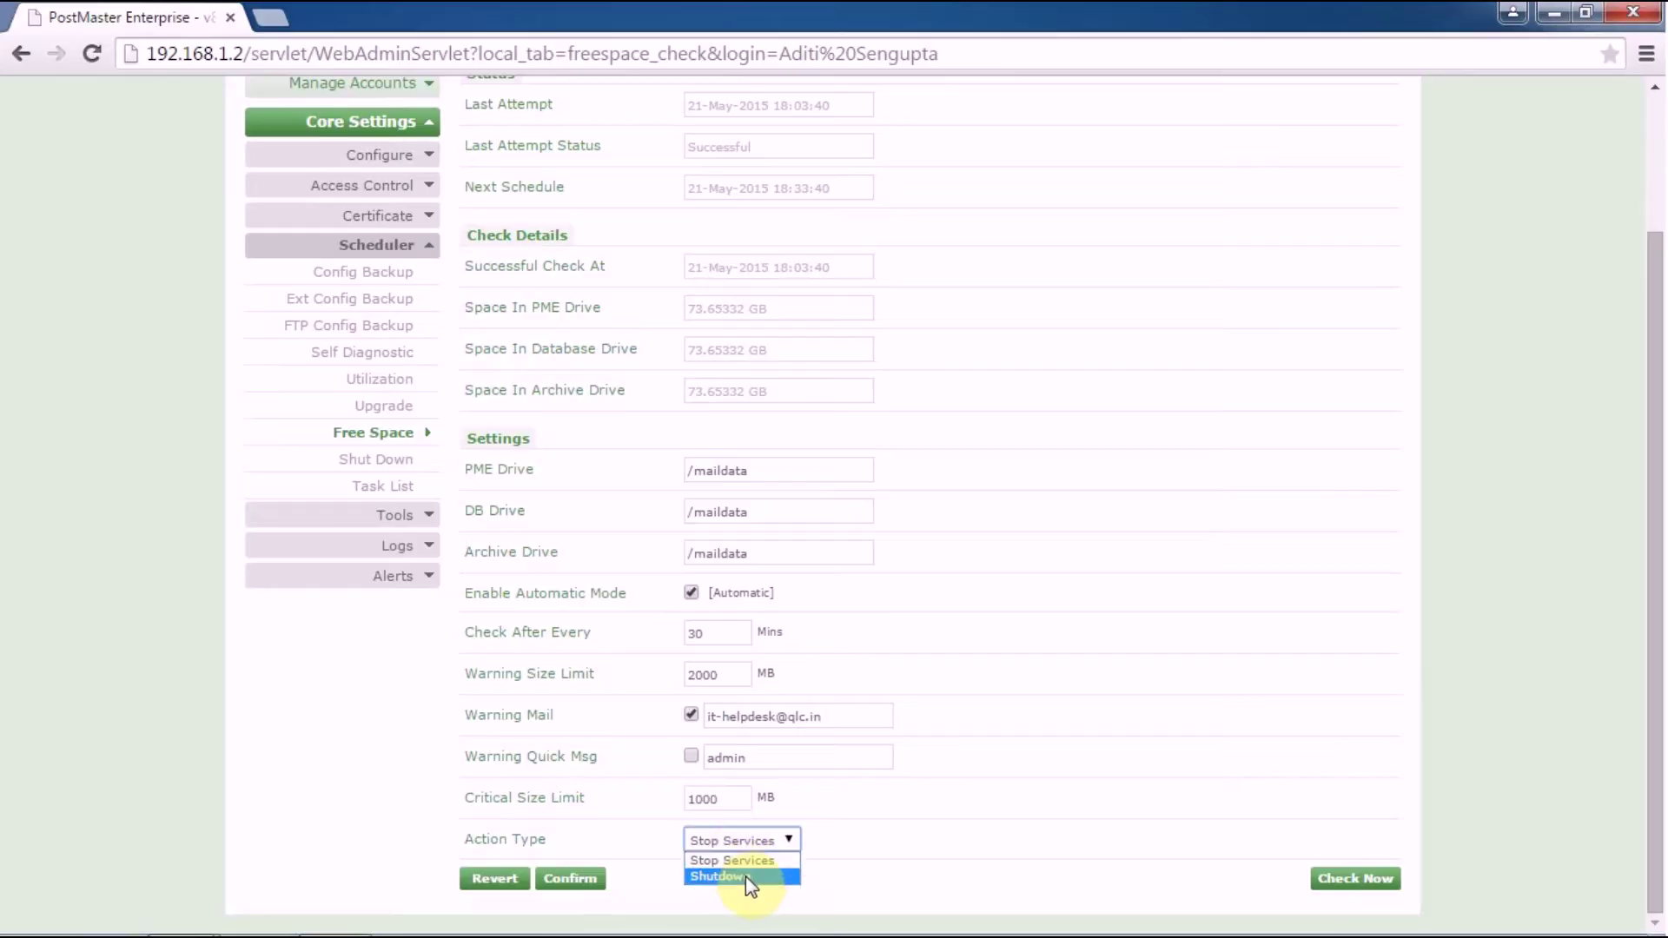
{"action": "left_click", "coordinate": [766, 859]}
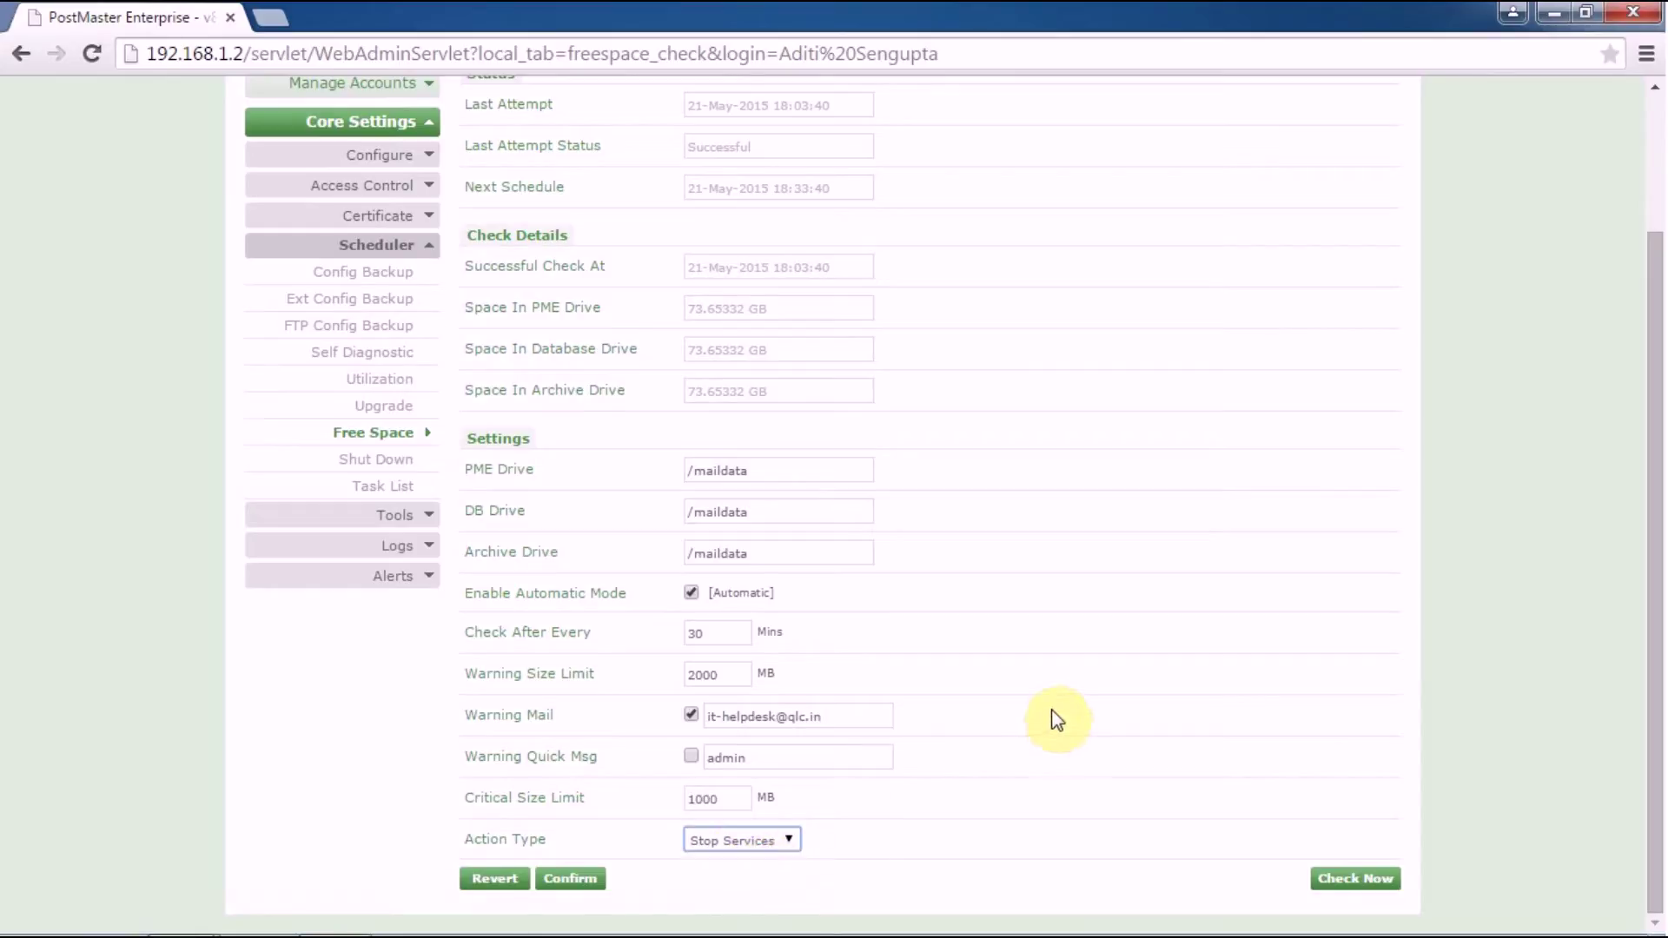
{"action": "left_click", "coordinate": [571, 879]}
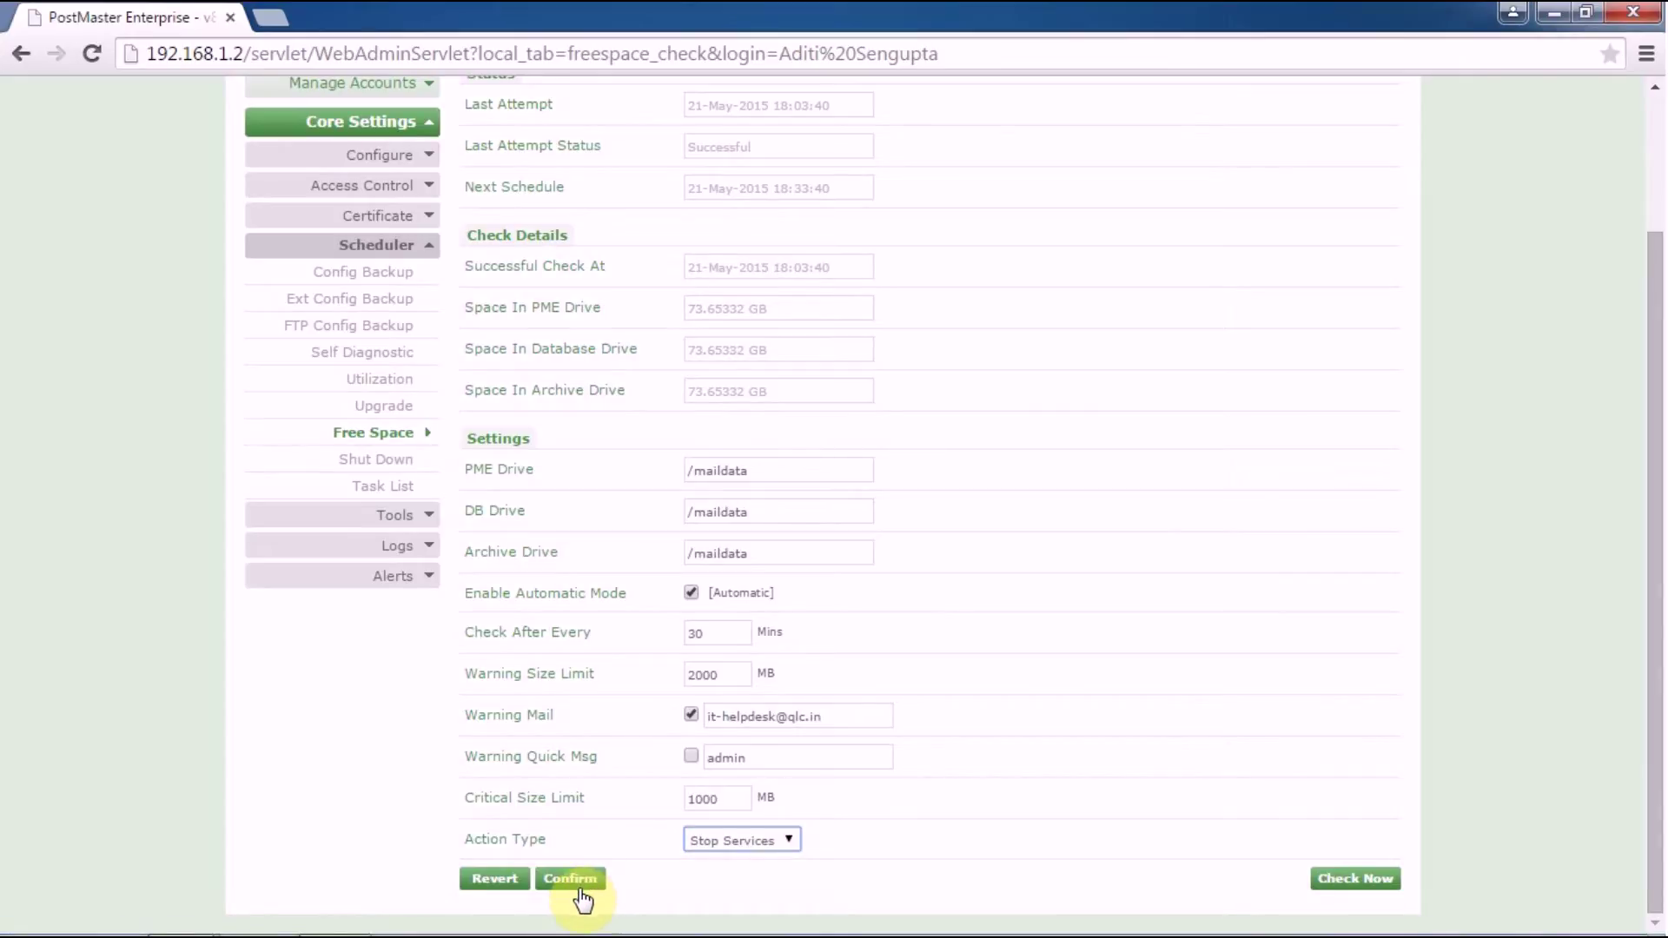